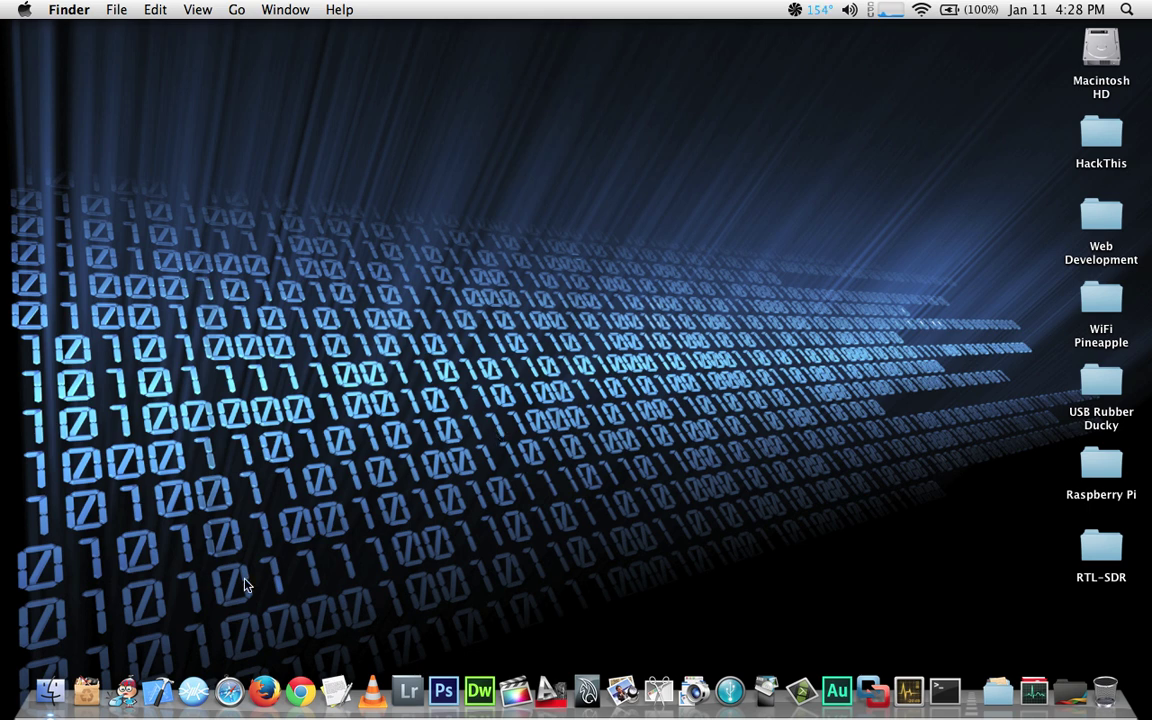
left_click(229, 690)
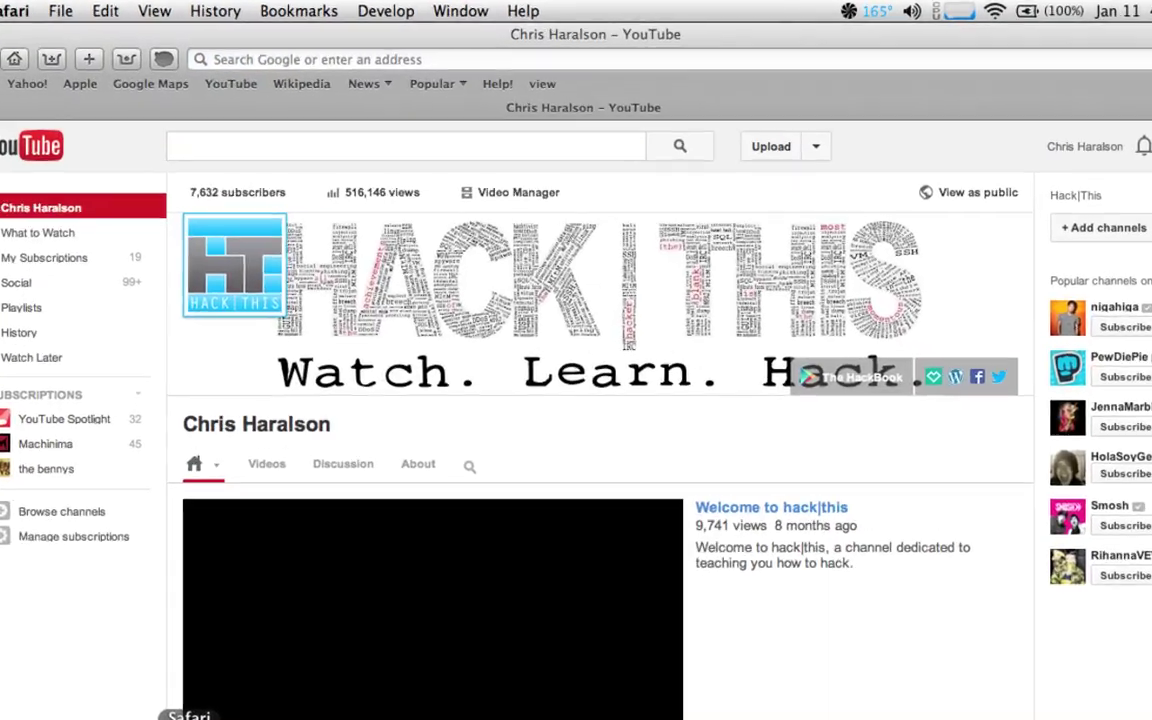
left_click(261, 58)
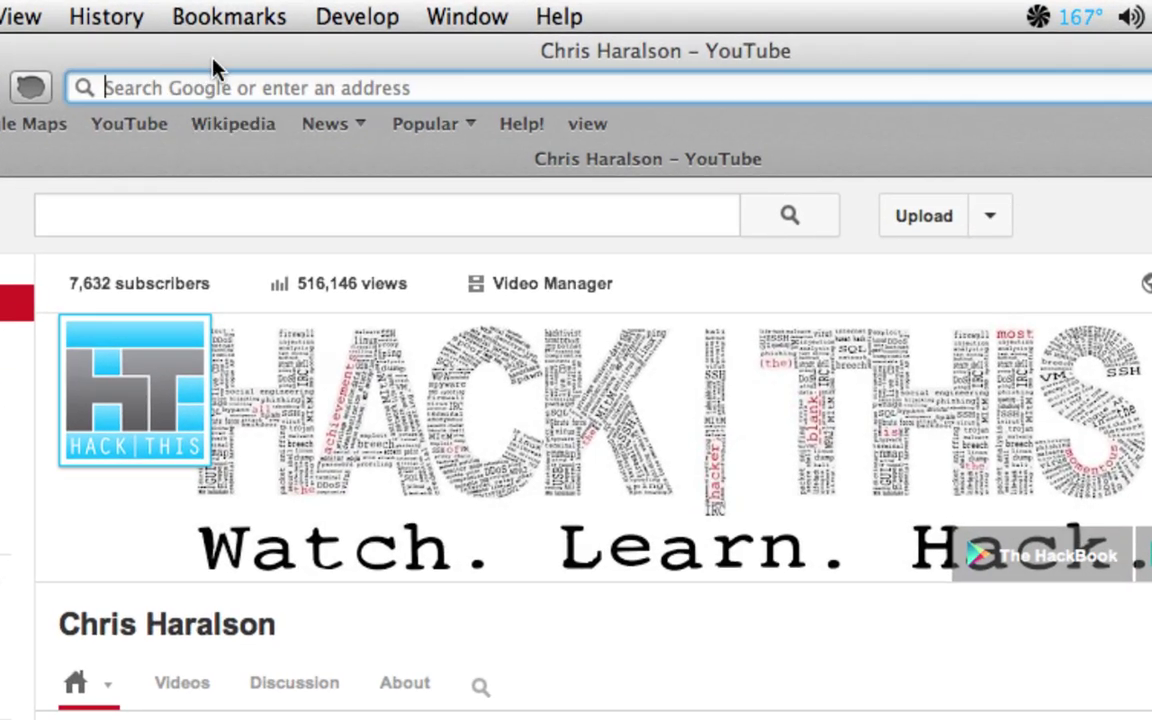
type("http")
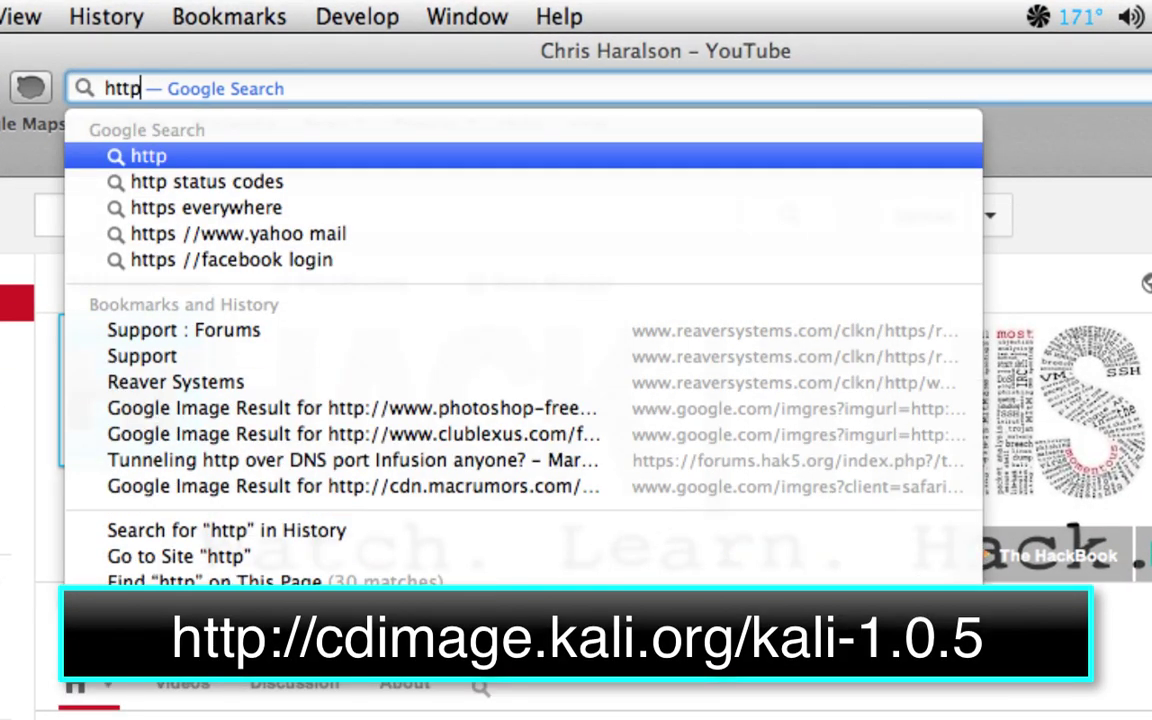
type("://")
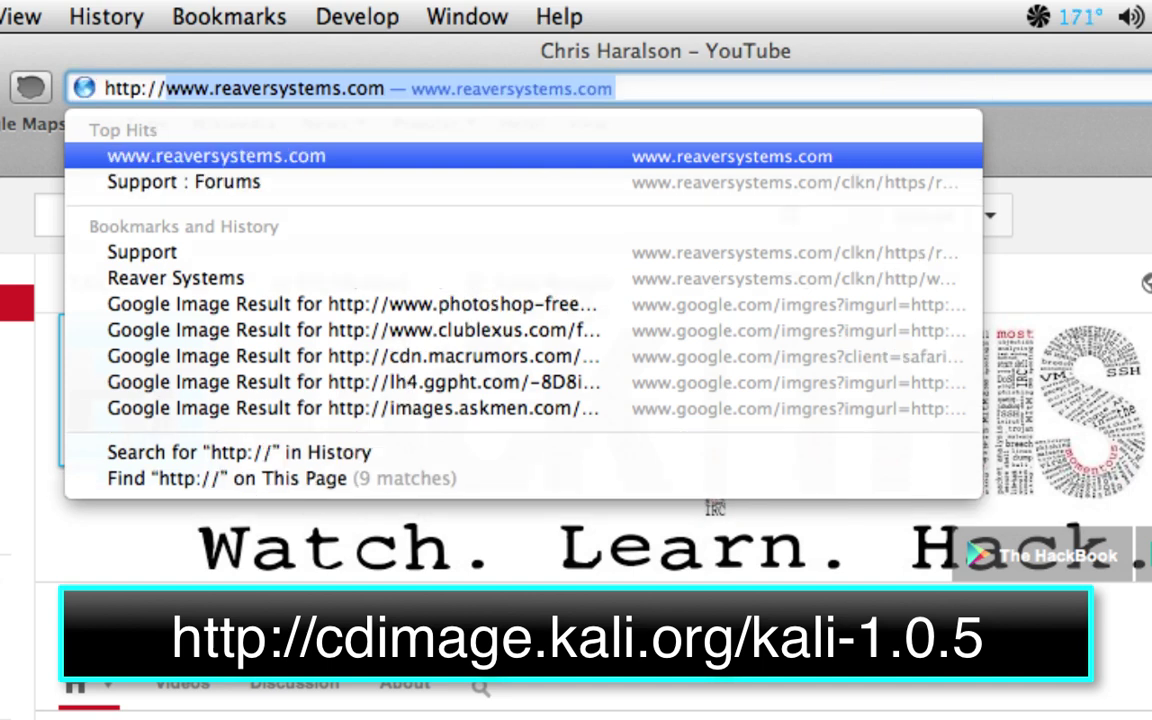
type("cdimage.kali.org/kali-1.0.5")
key("Return")
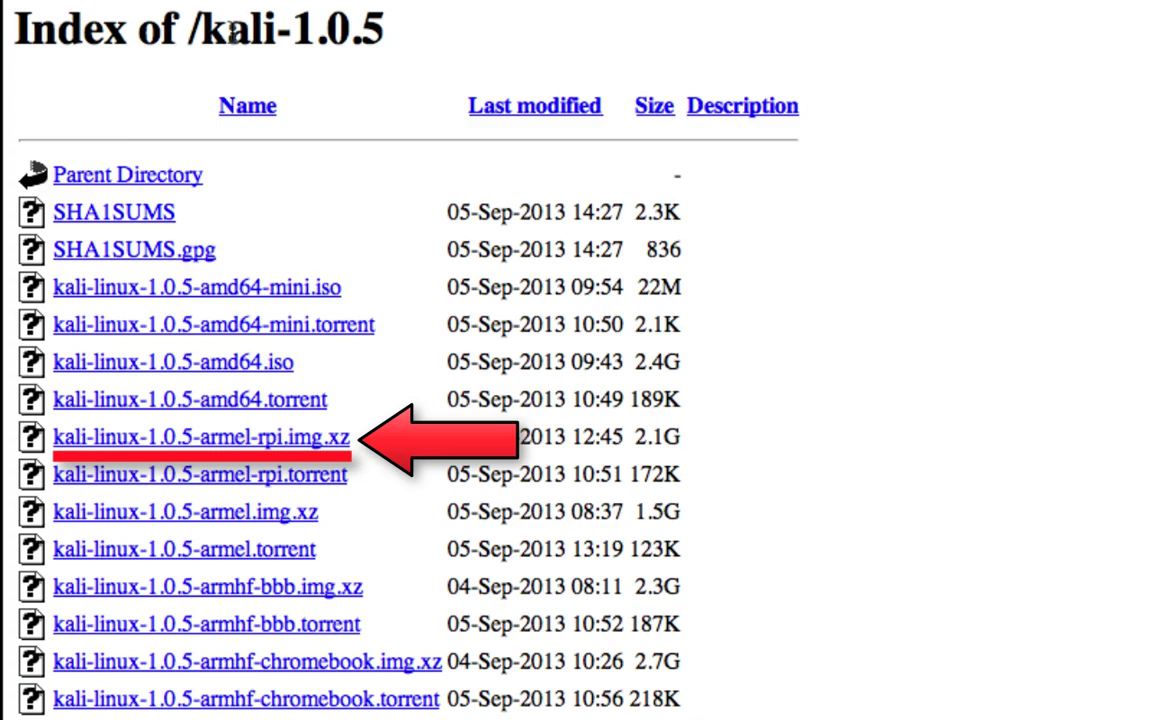
left_click(296, 440)
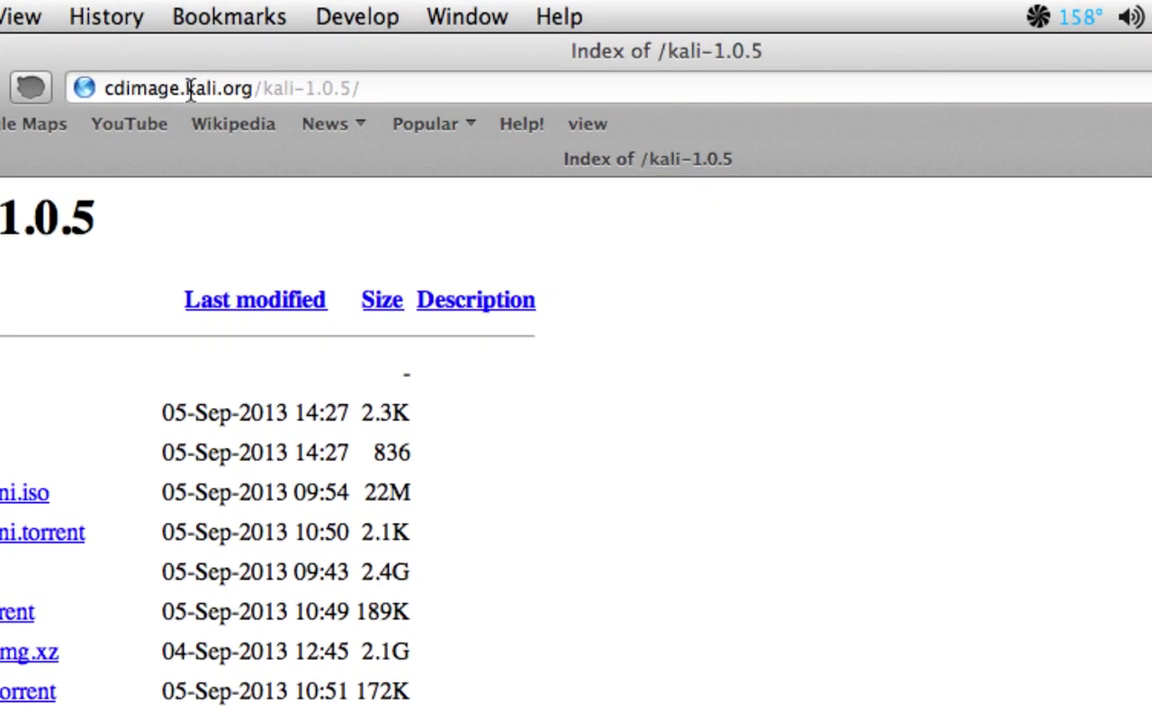
left_click(172, 89)
key("super+a")
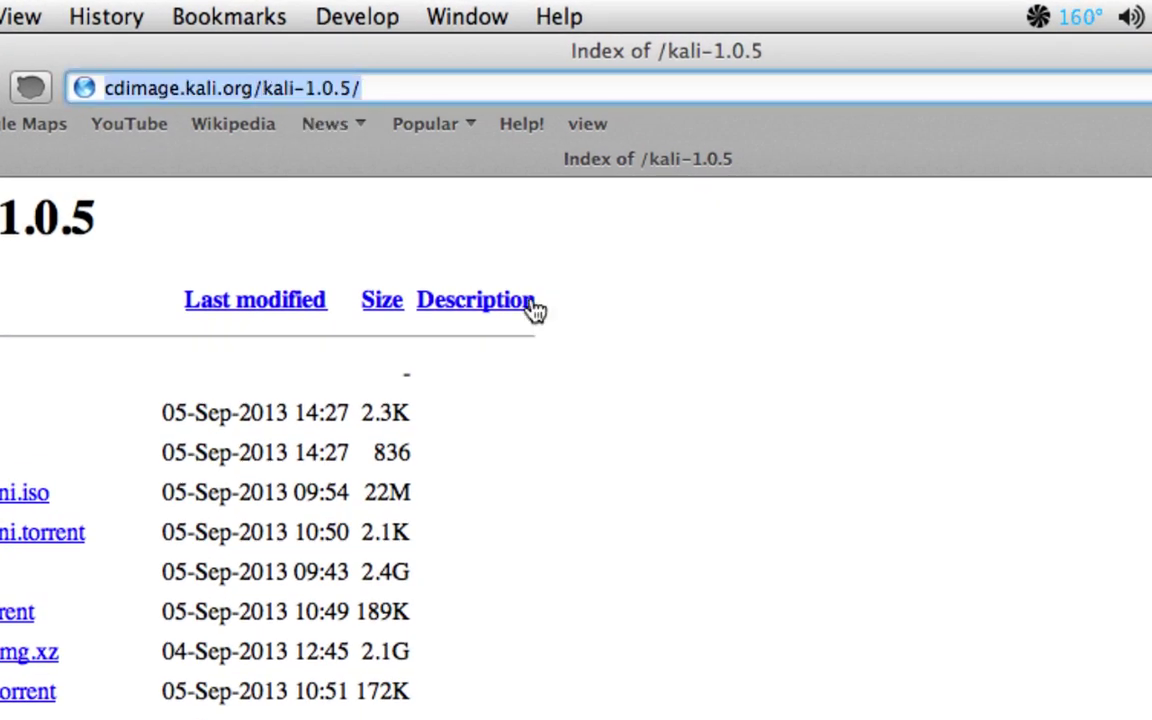
type("http")
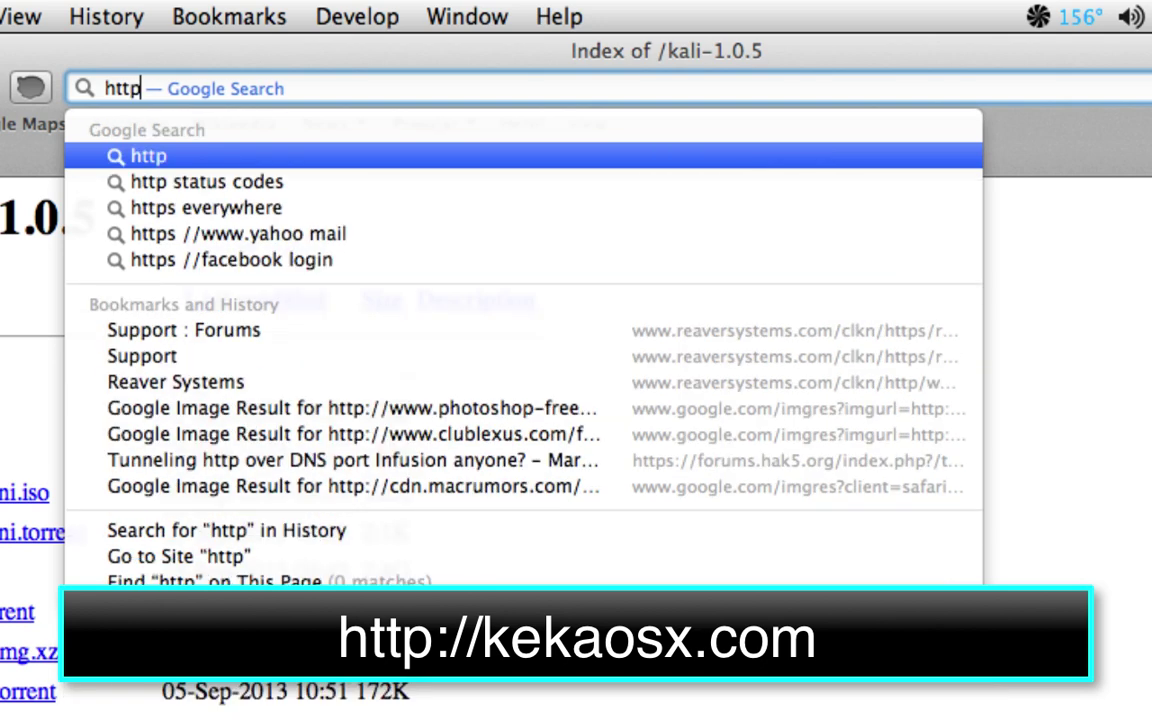
type("://")
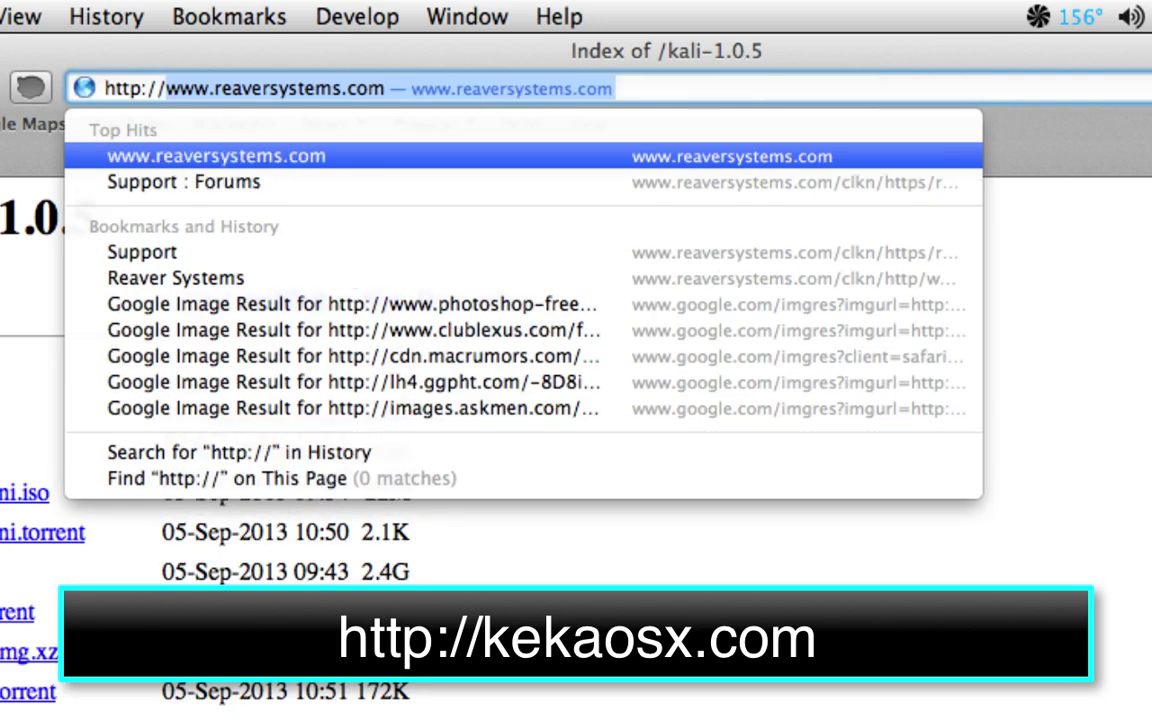
type("ke")
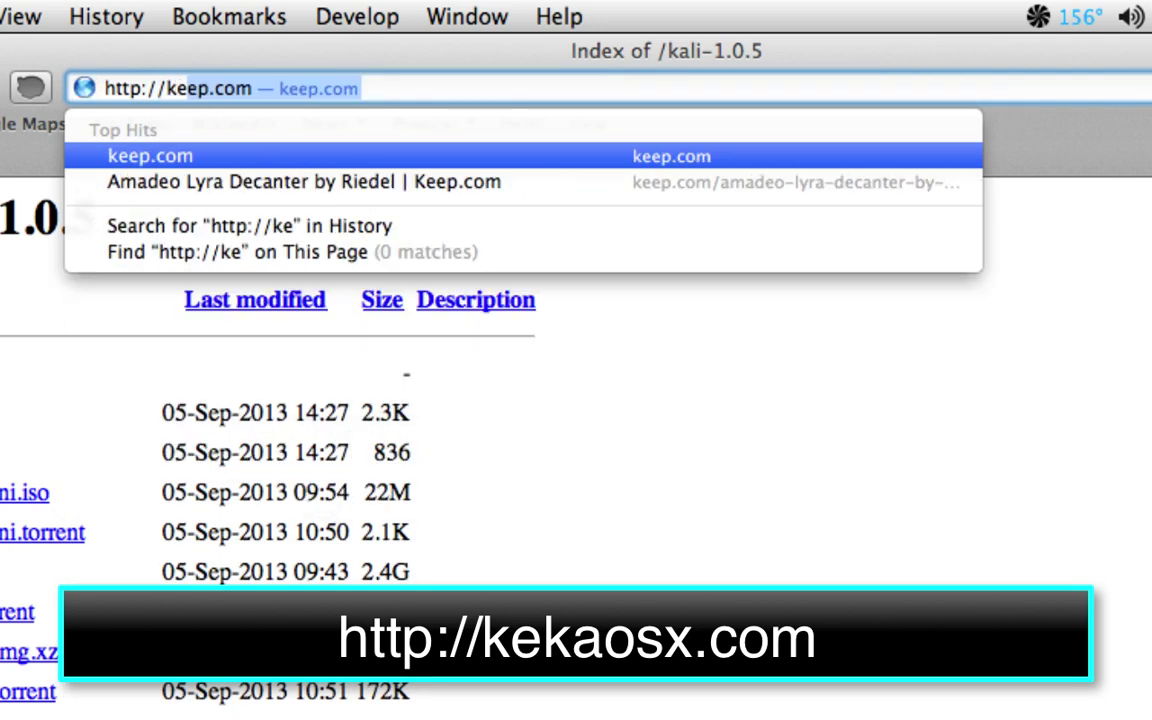
type("kaosx.com")
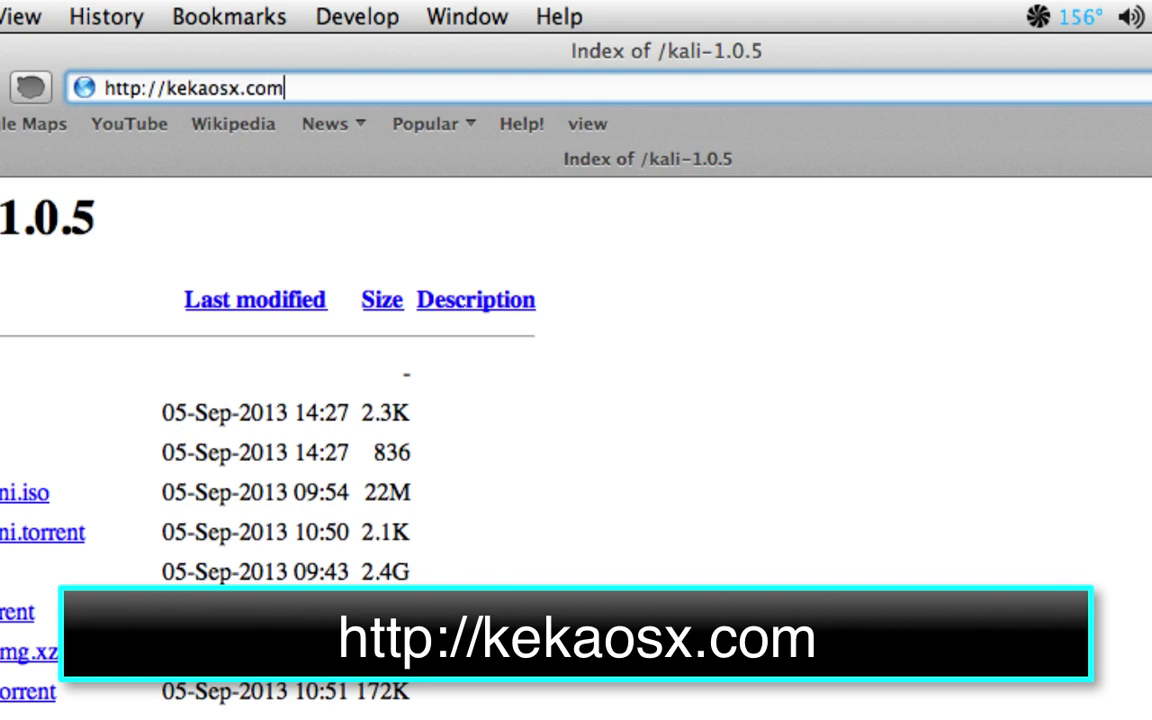
key("Return")
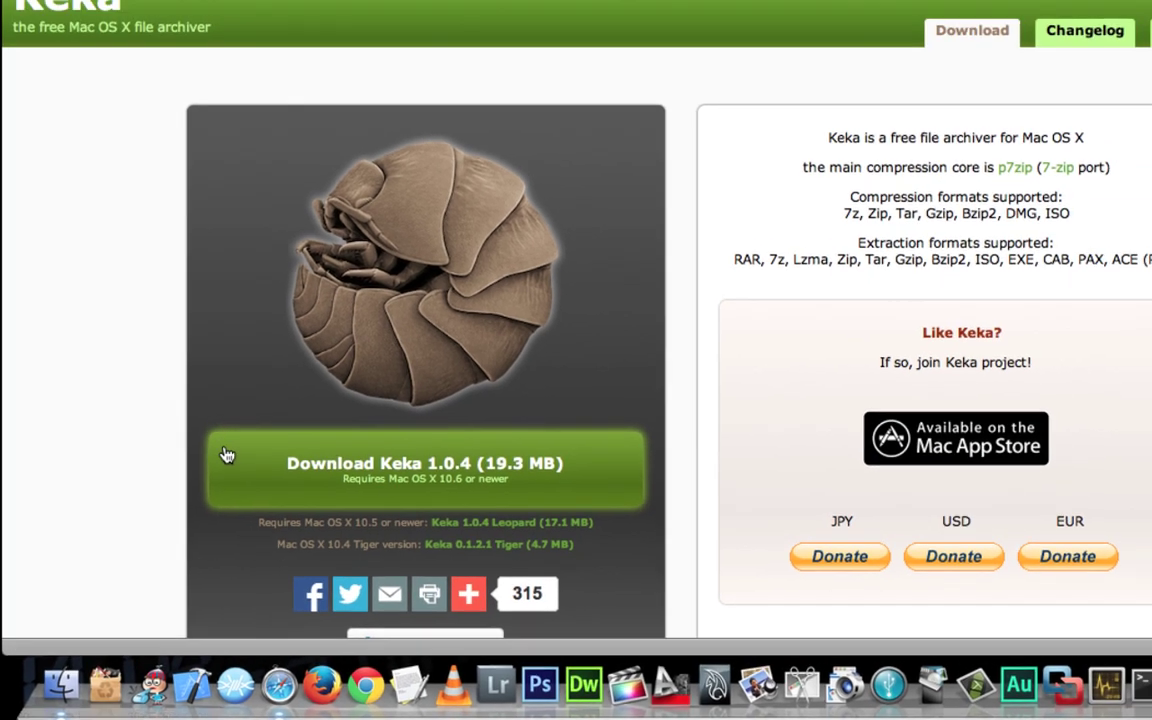
left_click(215, 452)
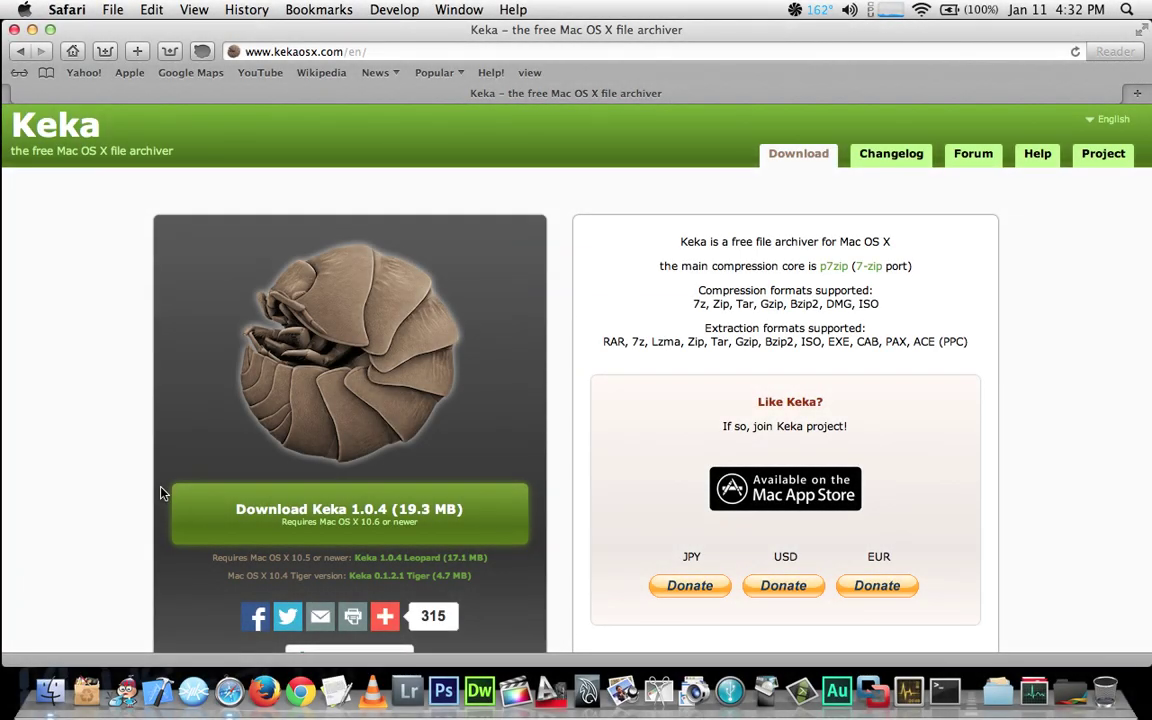
Open Keka-1.0.4-intel.dmg from the Downloads folder in Finder, copy Keka.app into Applications and close the disk image window
left_click(48, 688)
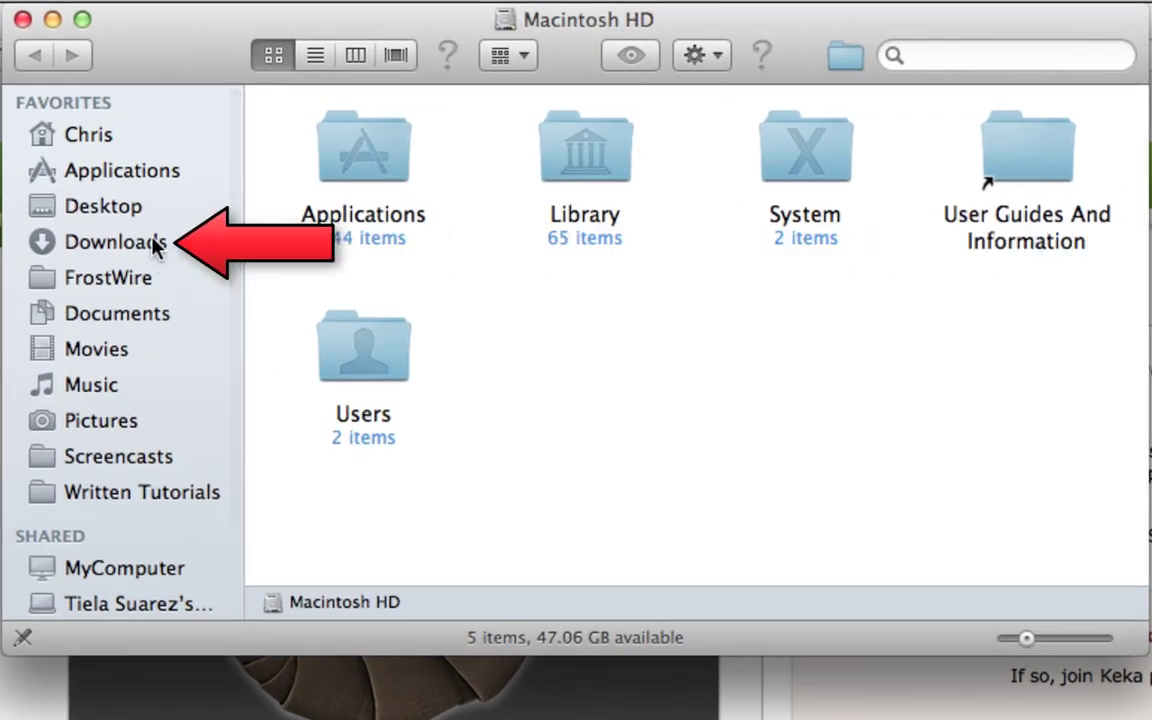
left_click(155, 247)
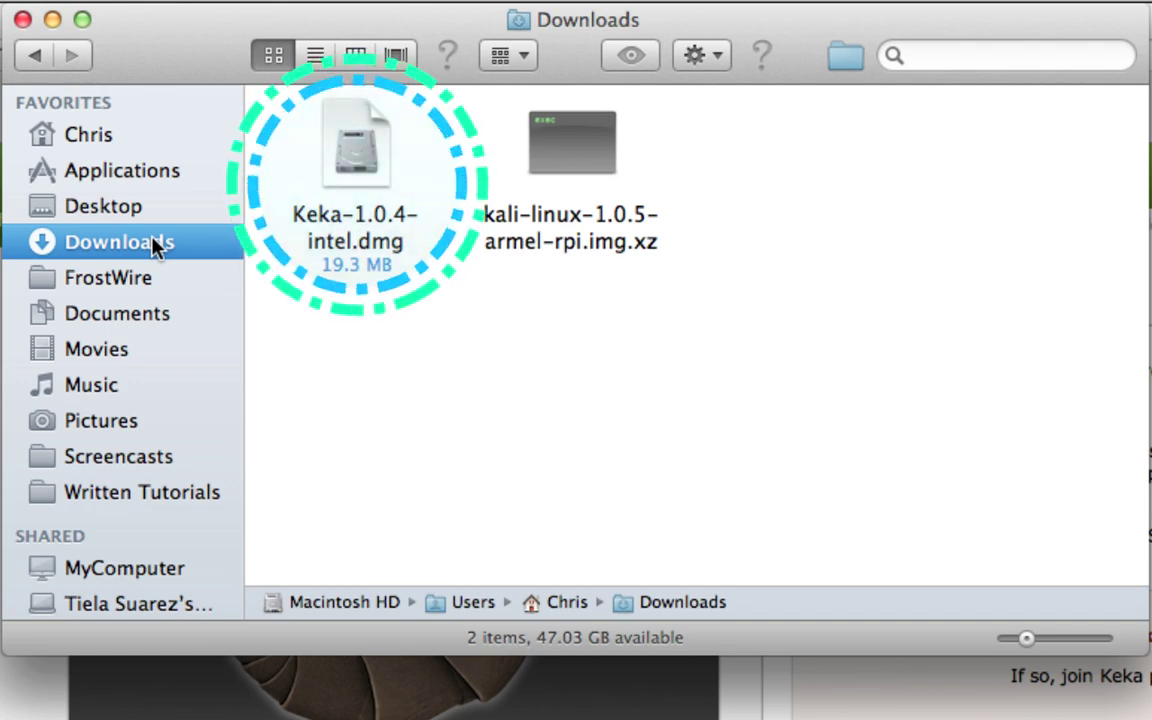
left_click(388, 171)
double_click(388, 171)
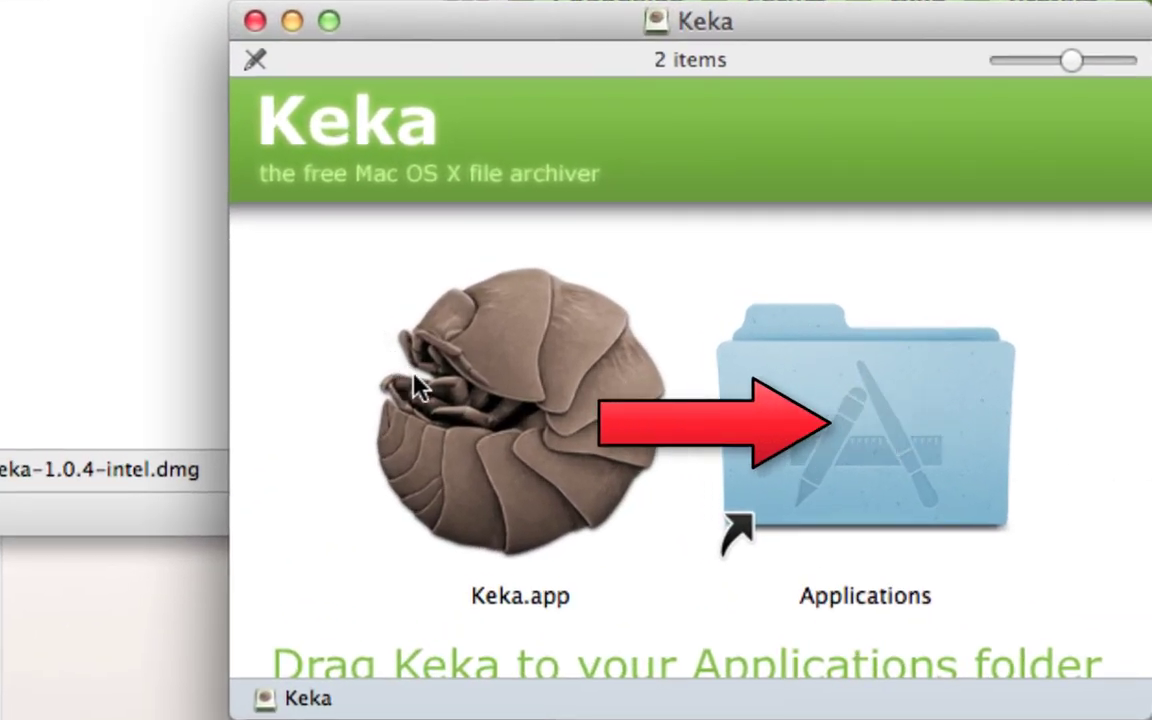
left_click_drag(476, 419, 803, 451)
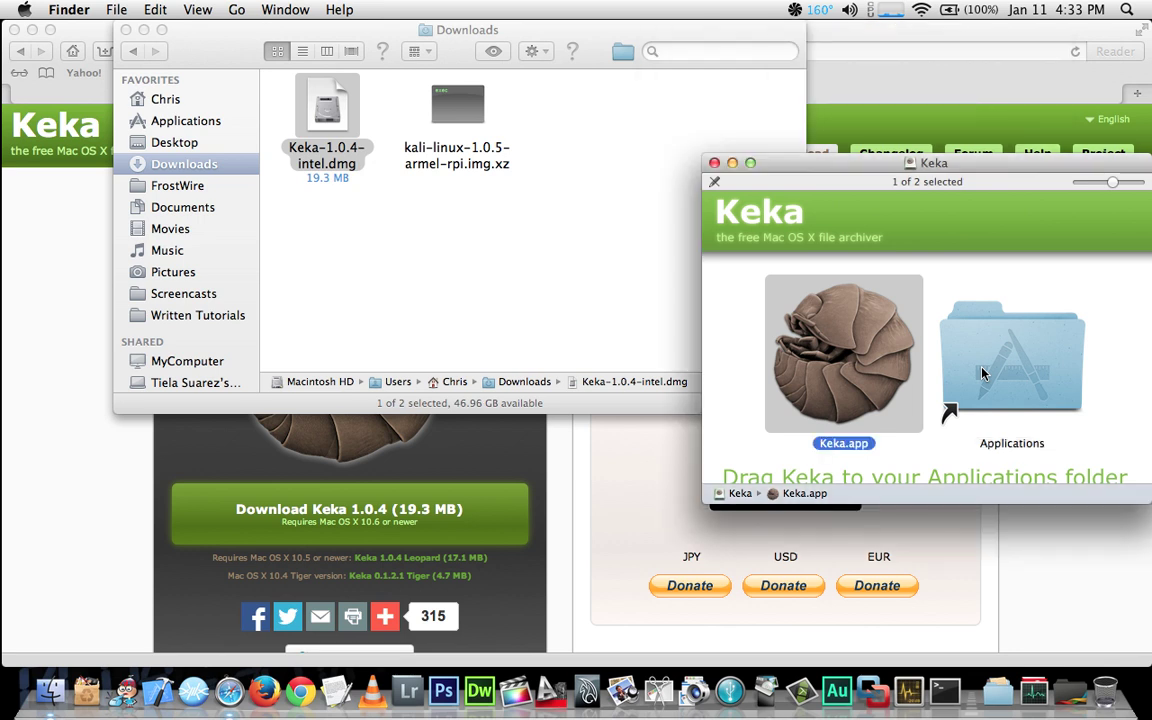
key("super+w")
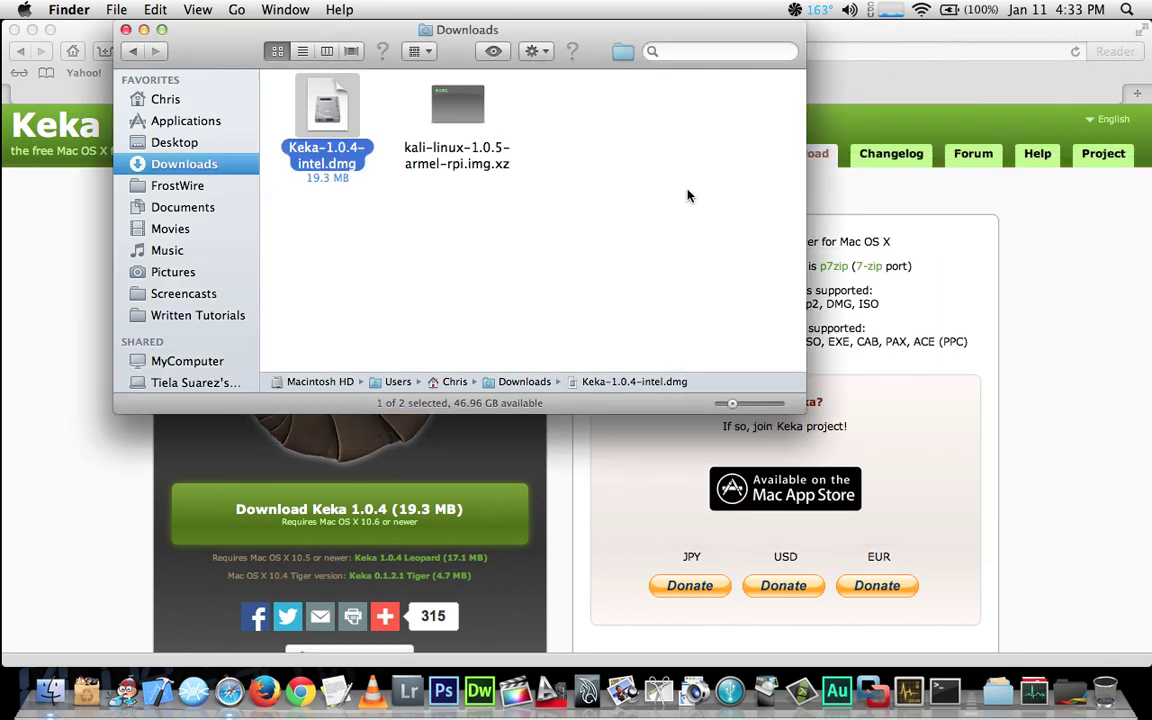
Move Keka-1.0.4-intel.dmg to the Trash, minimize the Safari window and eject the Keka volume on the desktop
right_click(330, 116)
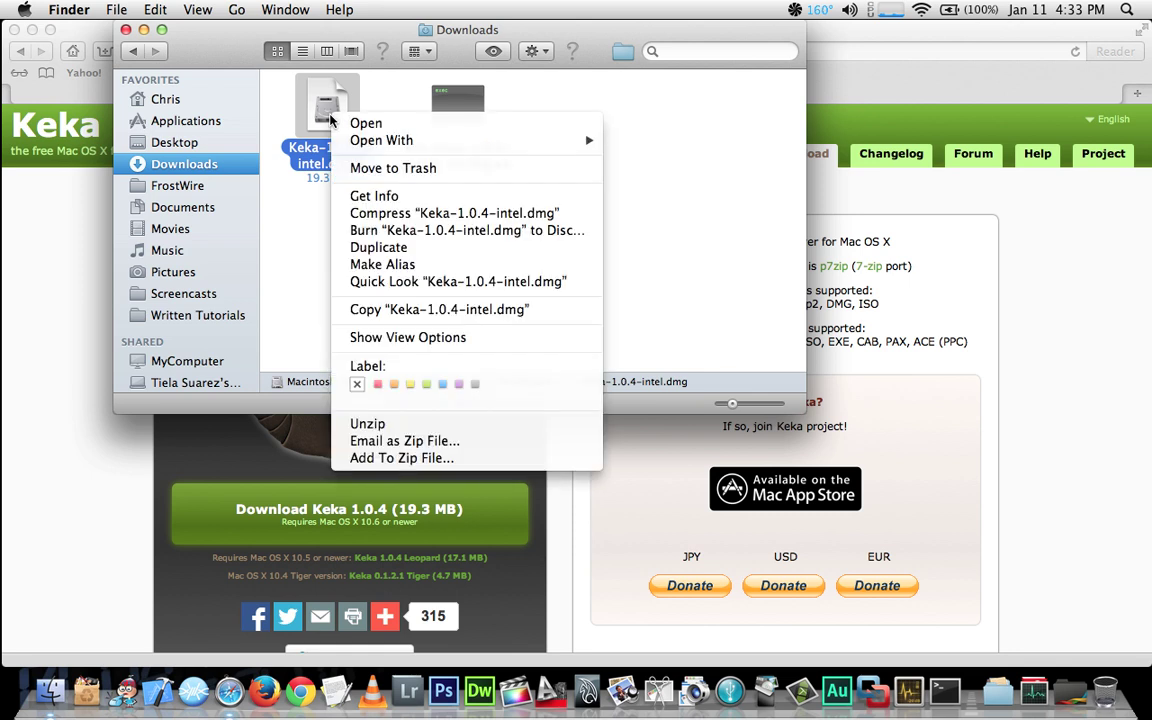
left_click(351, 172)
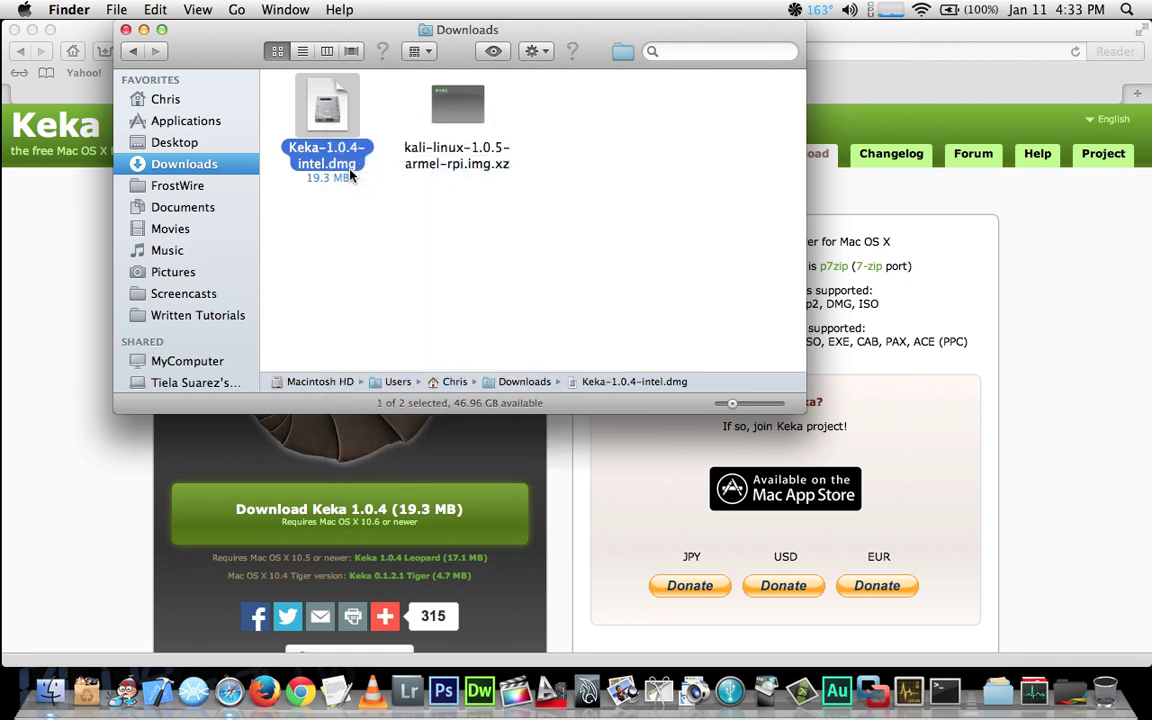
left_click(31, 30)
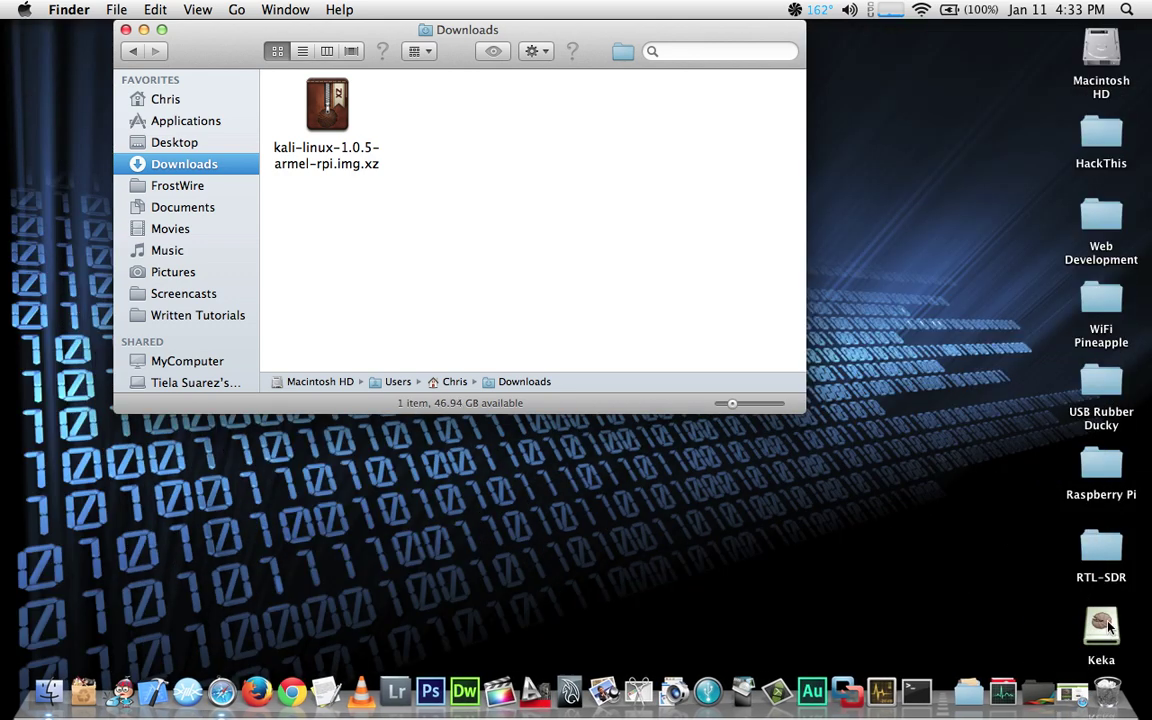
left_click(1106, 627)
right_click(1106, 627)
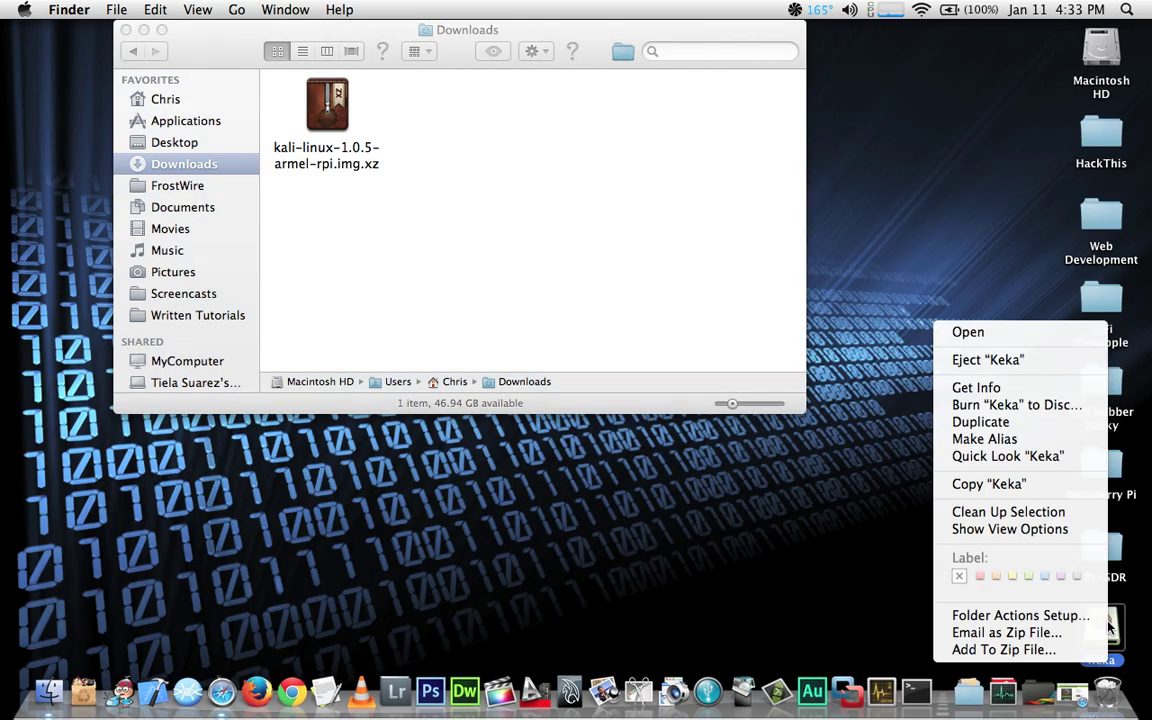
left_click(1006, 360)
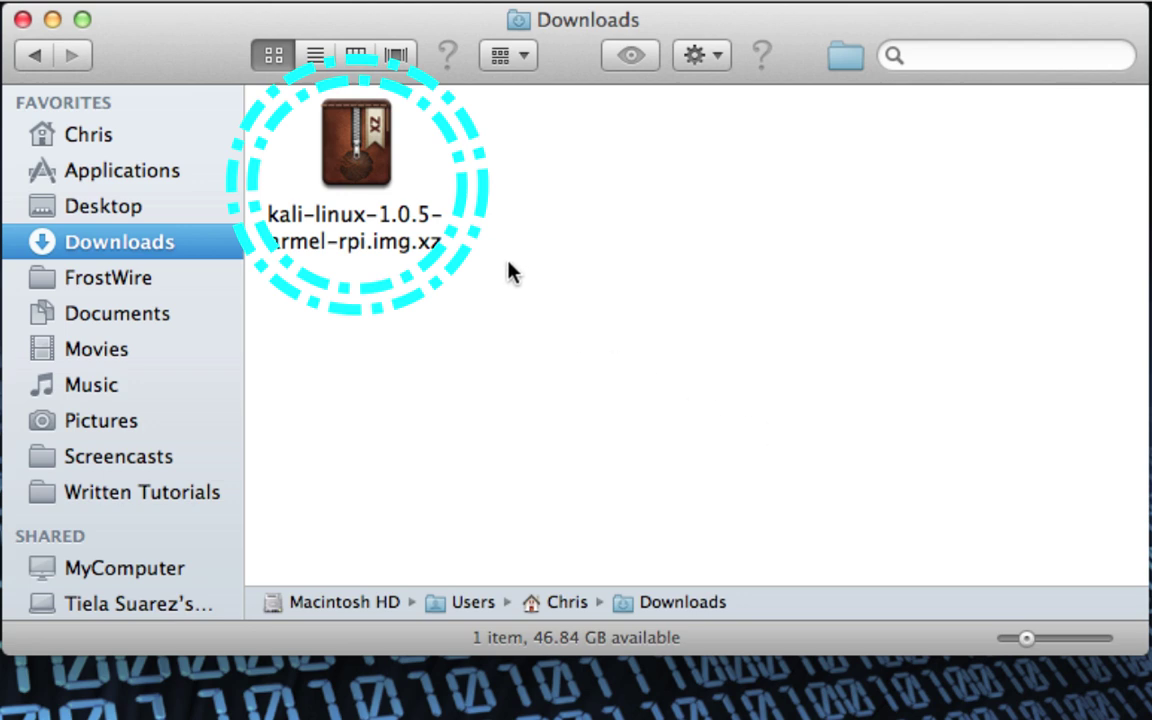
Extract kali-linux-1.0.5-armel-rpi.img.xz in the Downloads folder with Keka, allowing the downloaded application to open
left_click(368, 168)
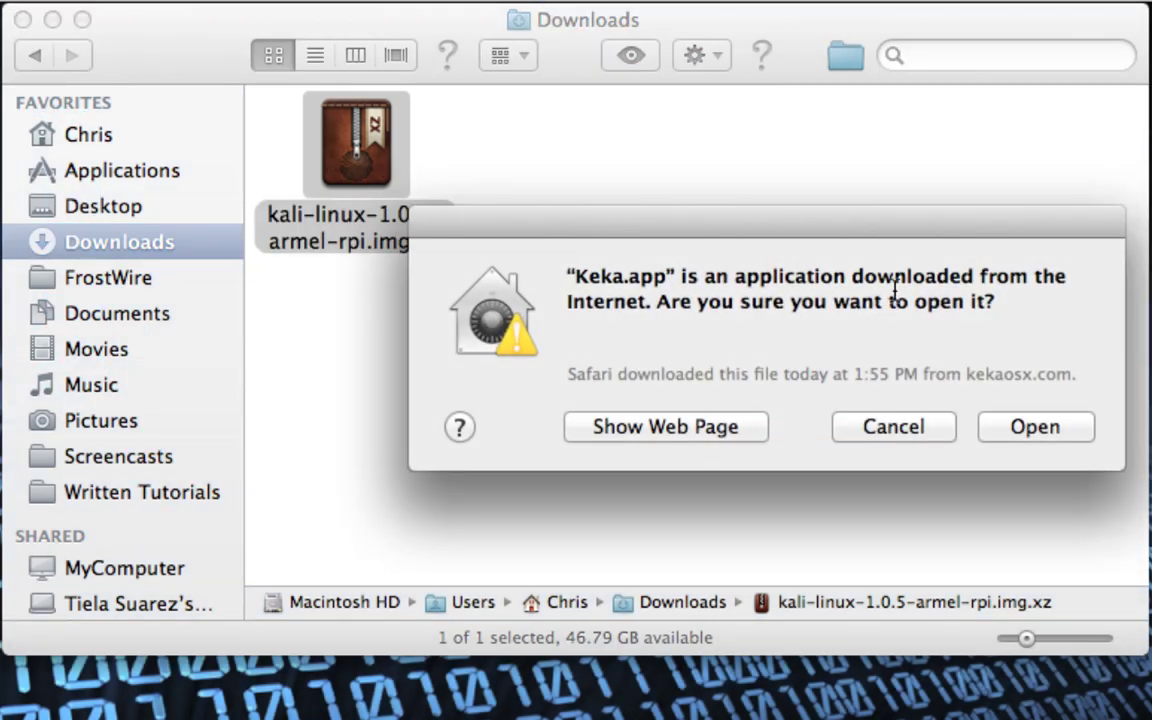
left_click(1000, 438)
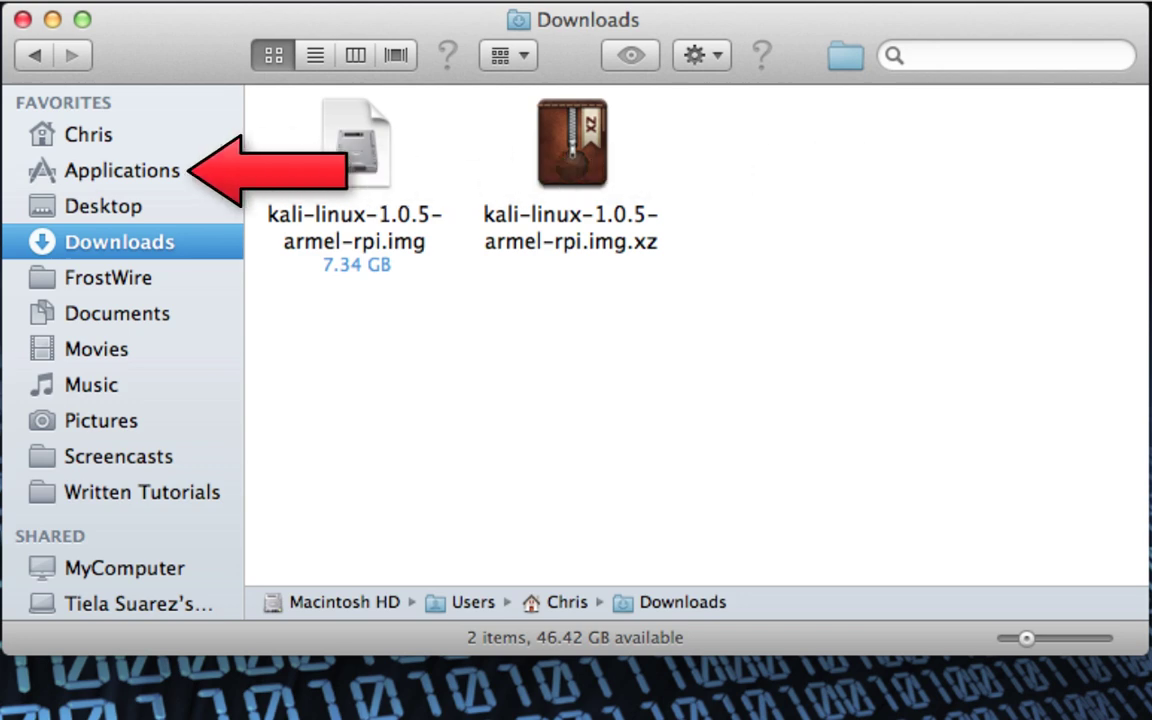
Launch Terminal from the Utilities folder inside Applications and list the mounted file systems with df
left_click(211, 172)
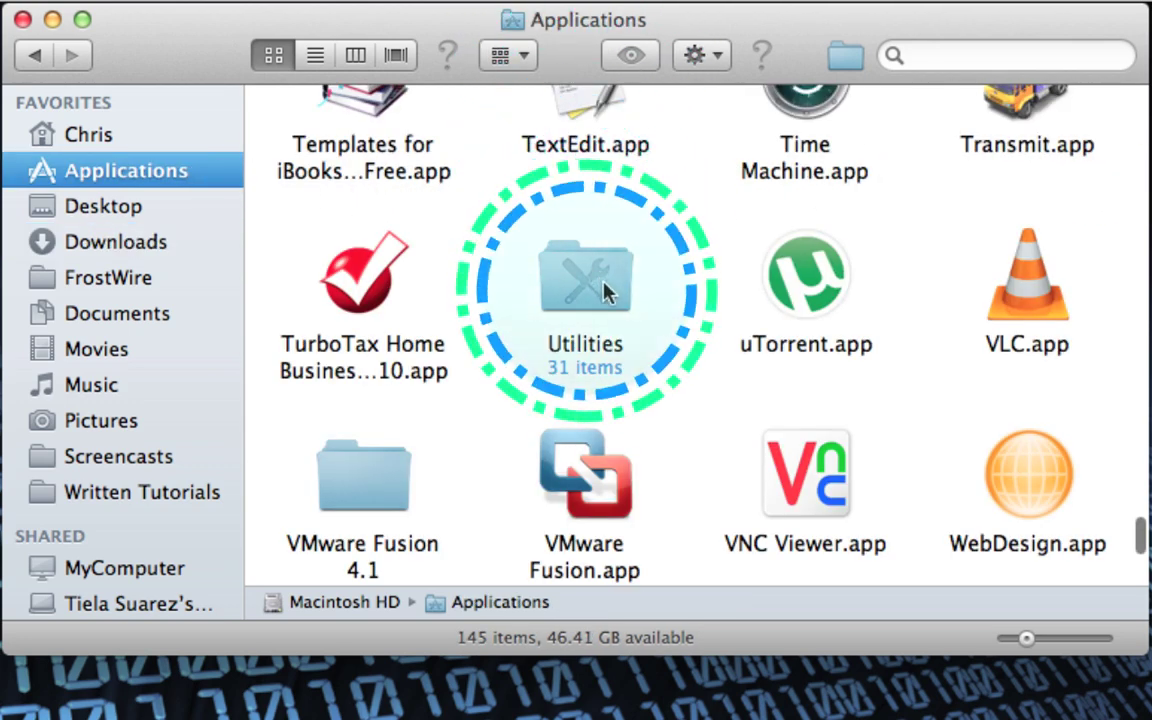
double_click(614, 306)
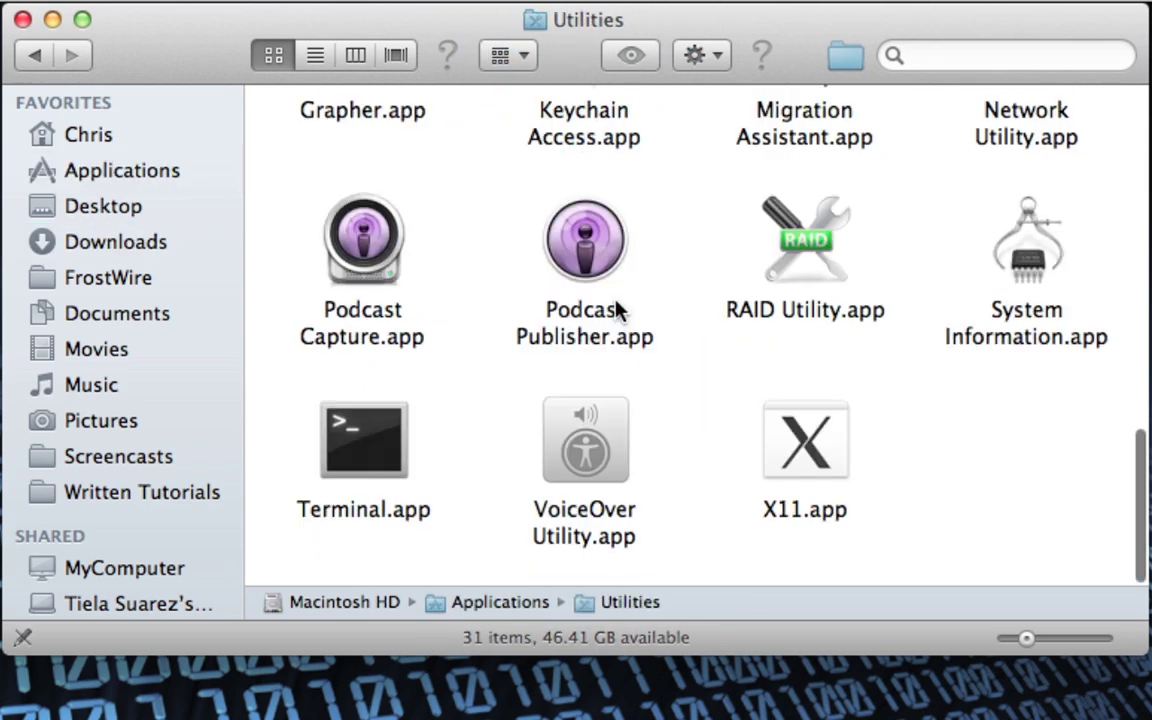
left_click(390, 468)
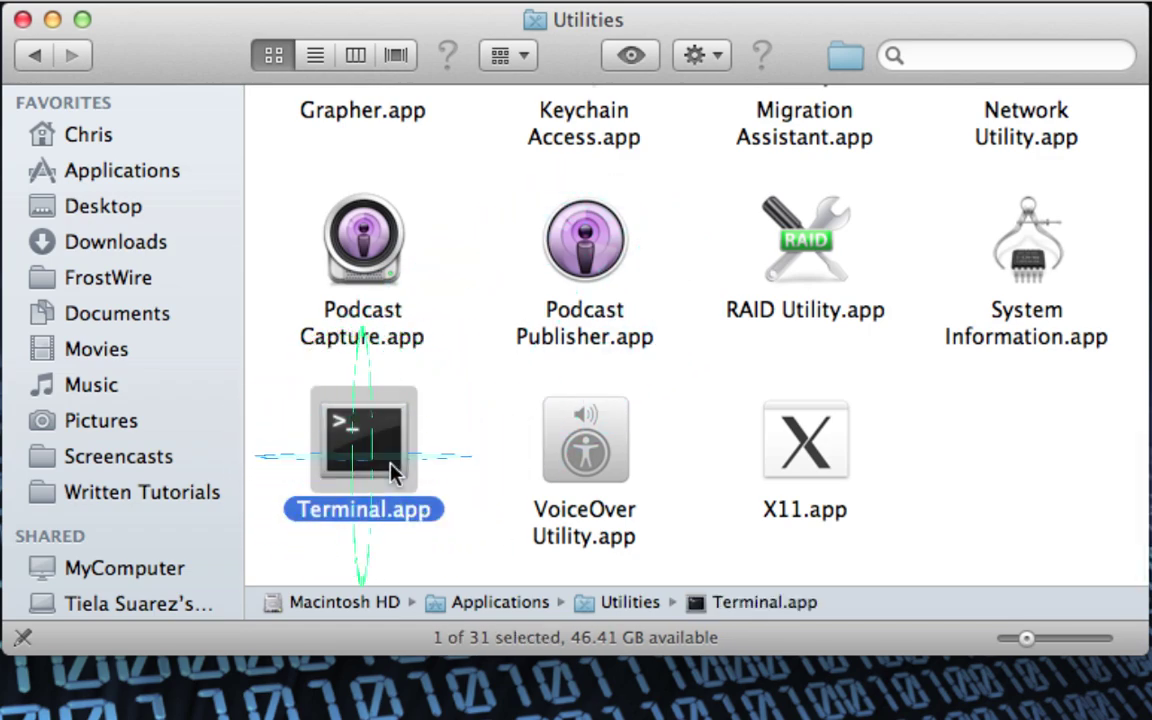
double_click(390, 464)
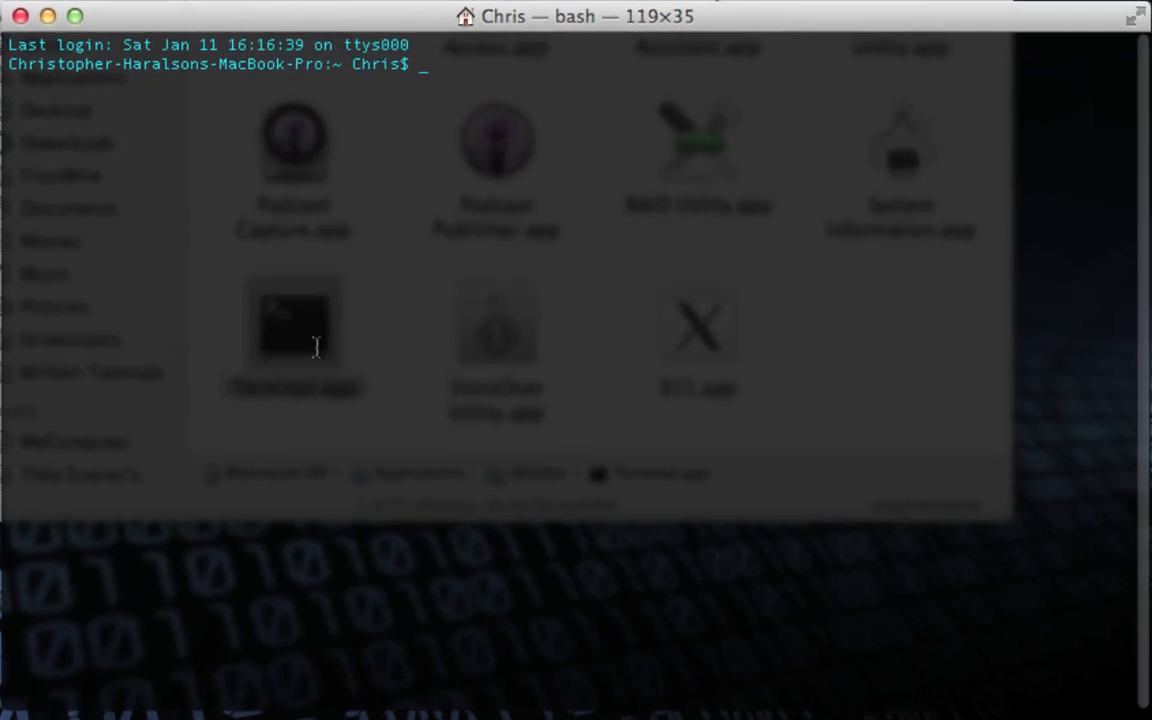
type("df")
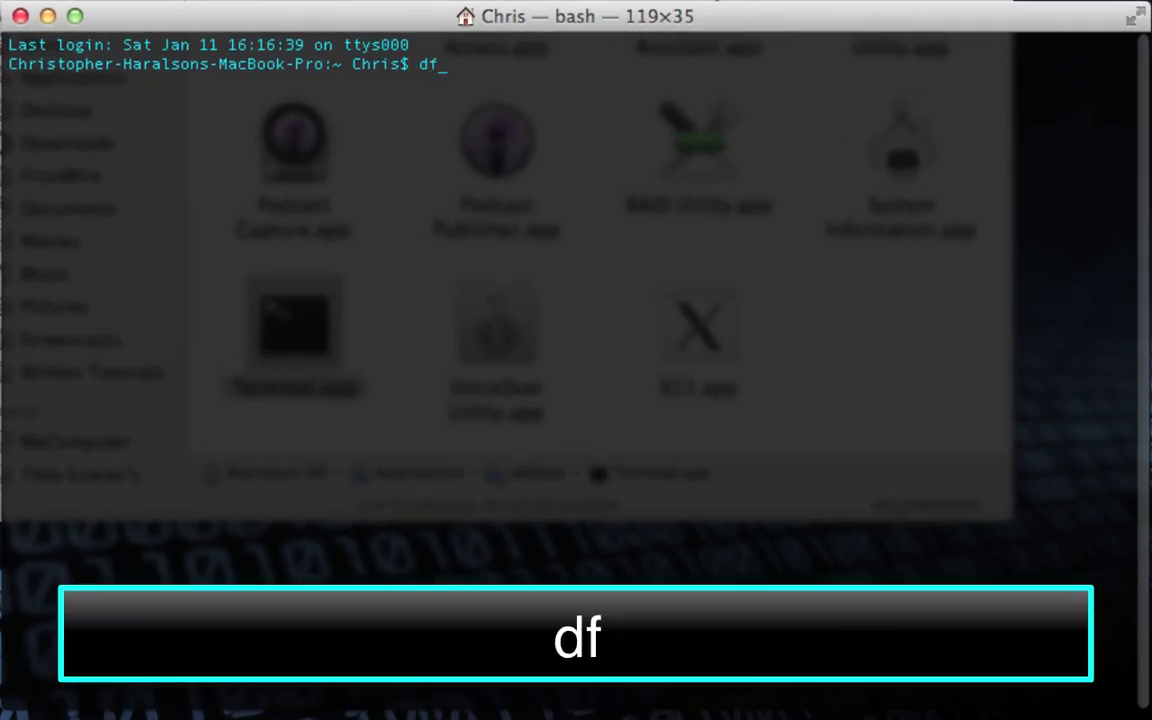
key("Return")
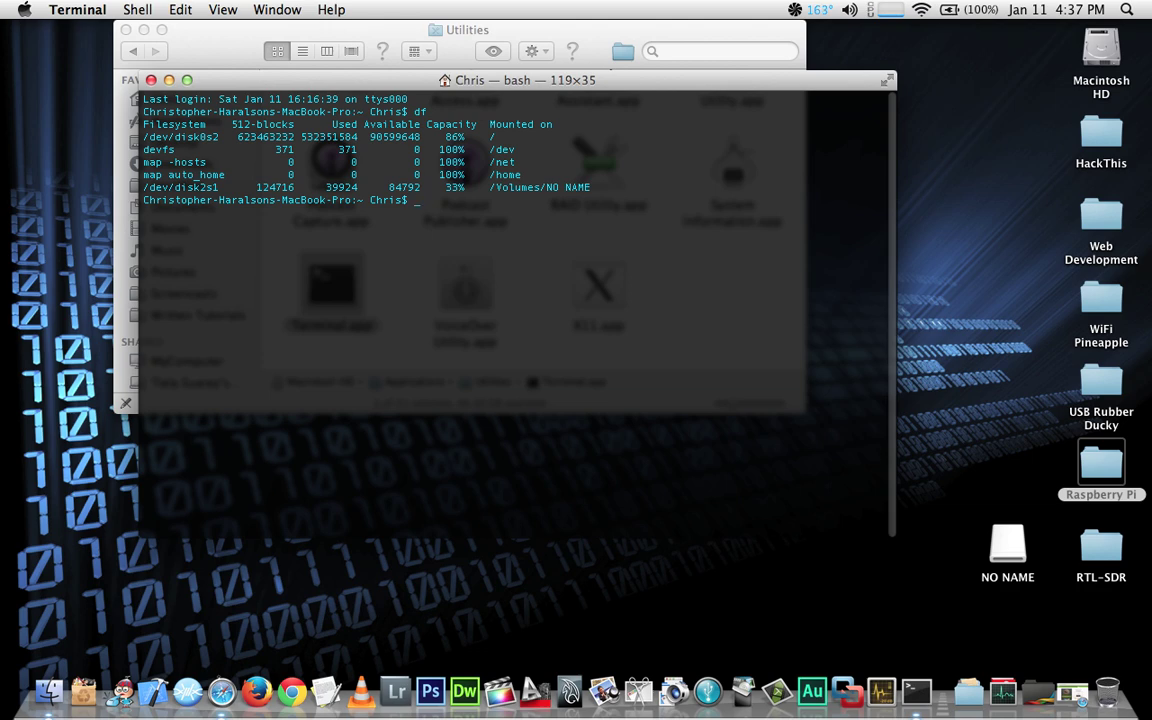
Return to the Utilities folder in Finder and launch Disk Utility
left_click(196, 44)
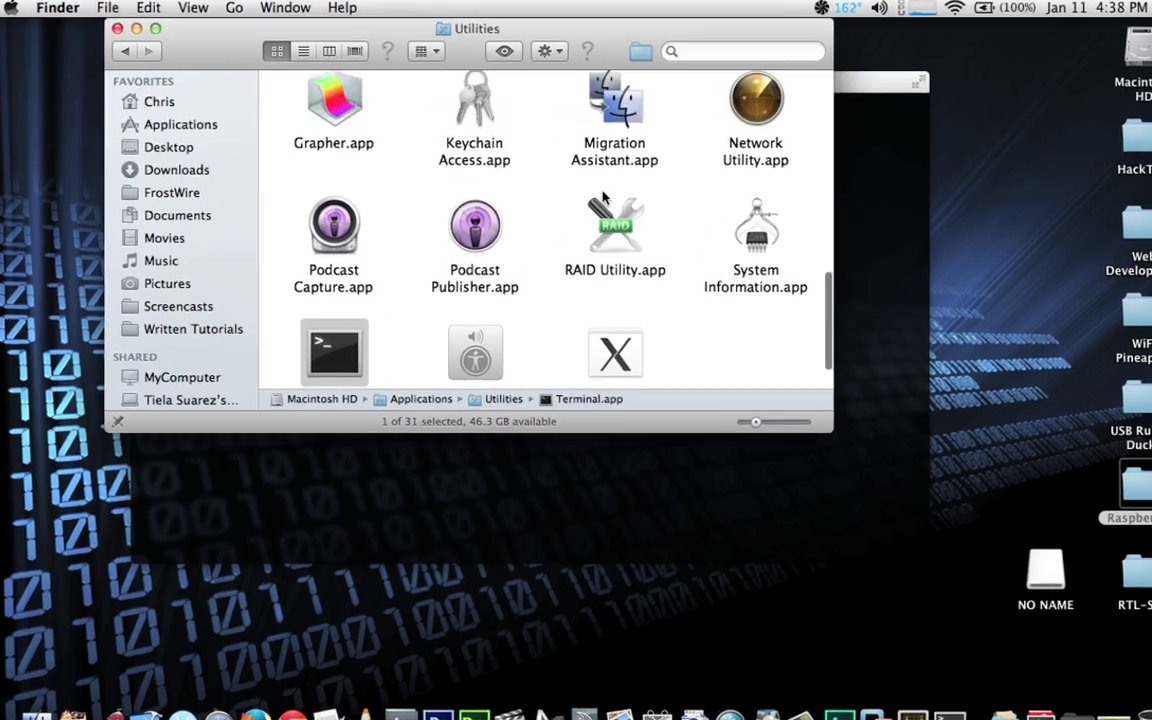
scroll(603, 197, "up", 5)
scroll(615, 245, "down", 1)
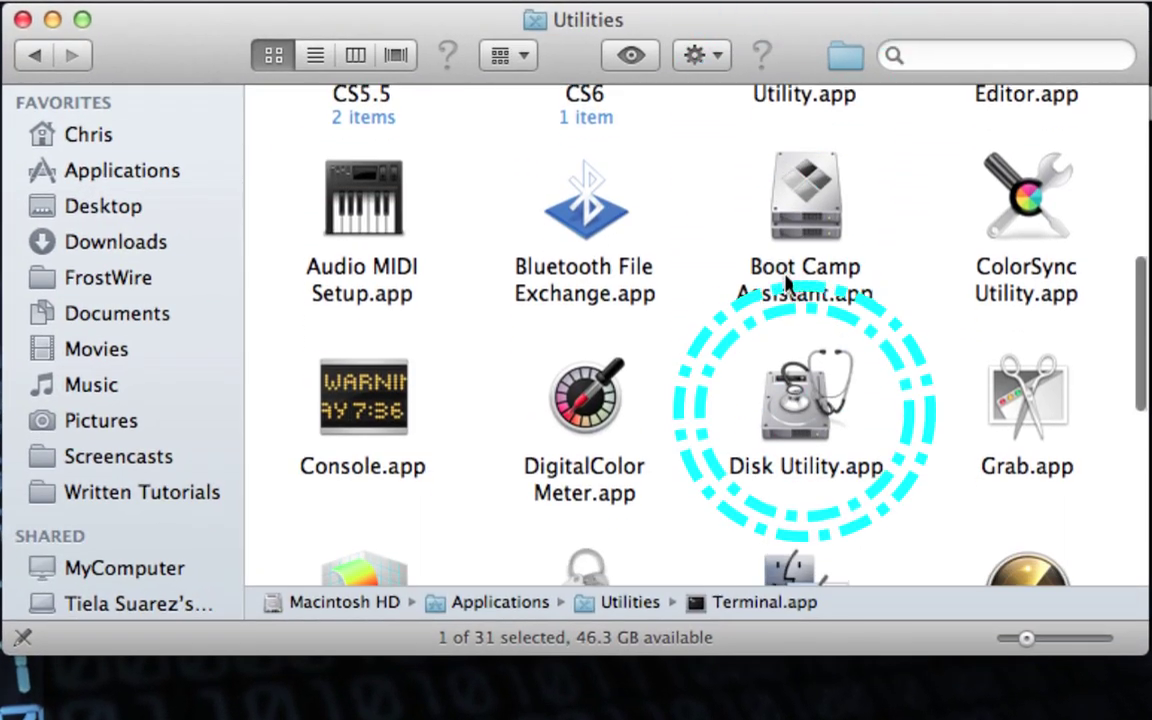
left_click(810, 375)
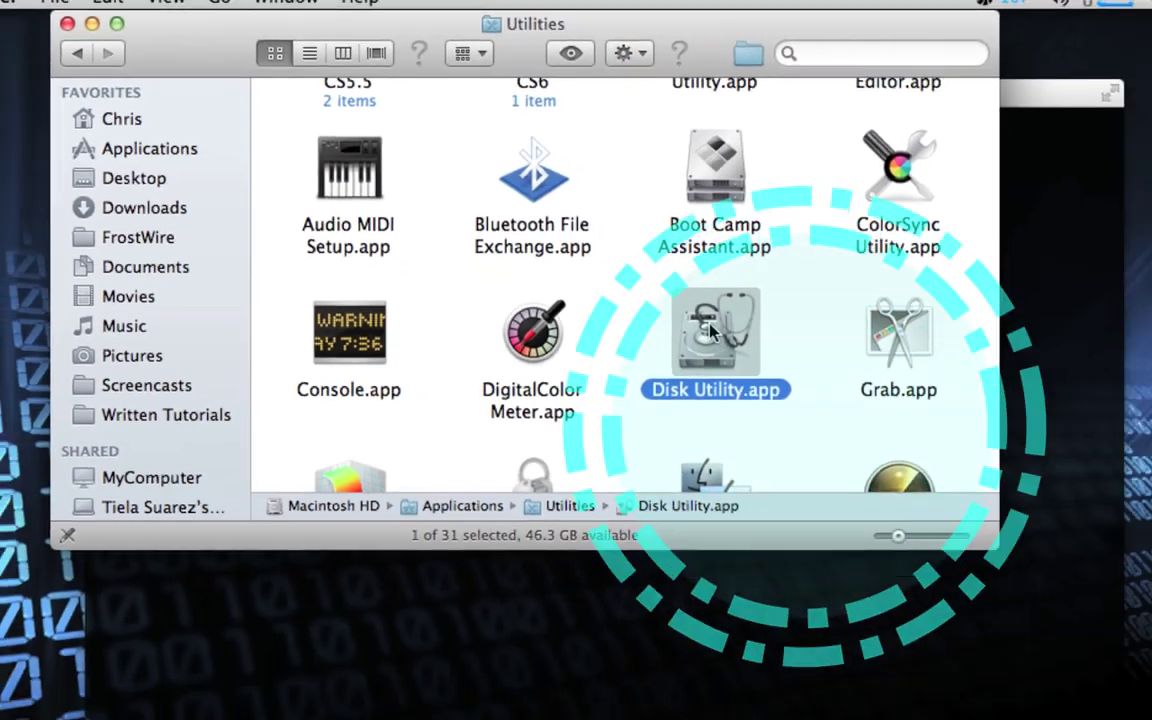
double_click(798, 385)
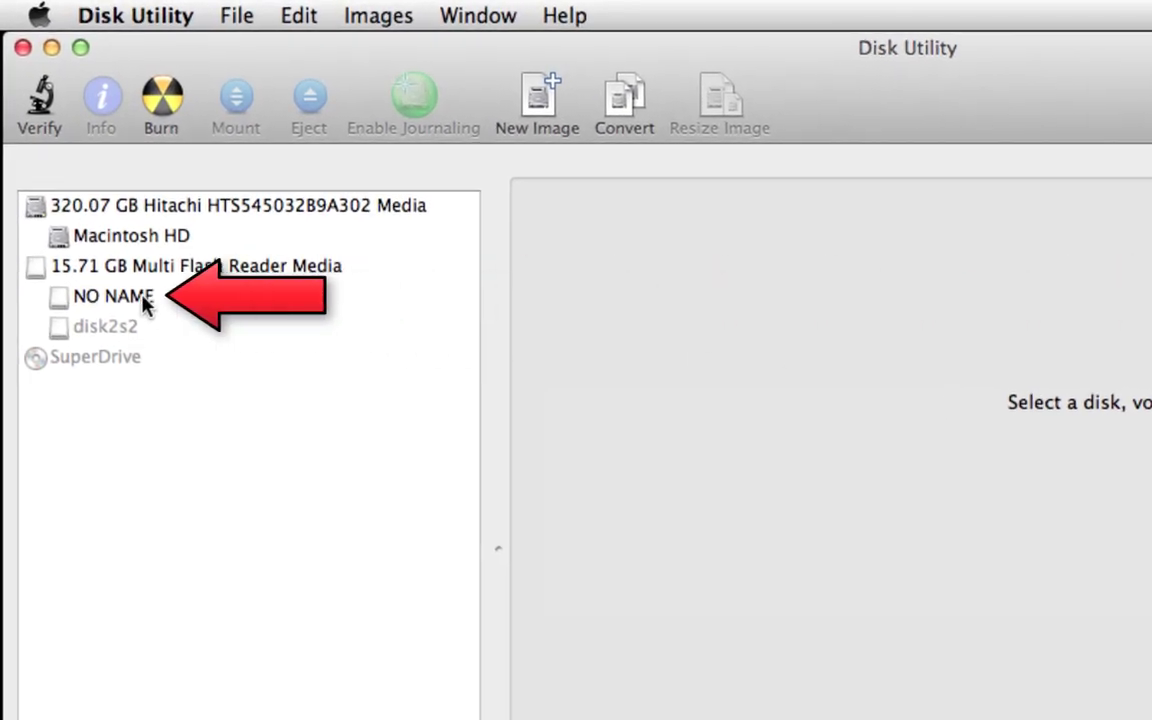
Erase the NO NAME partition of the 15.71 GB flash reader media in the MS-DOS (FAT) format
left_click(143, 302)
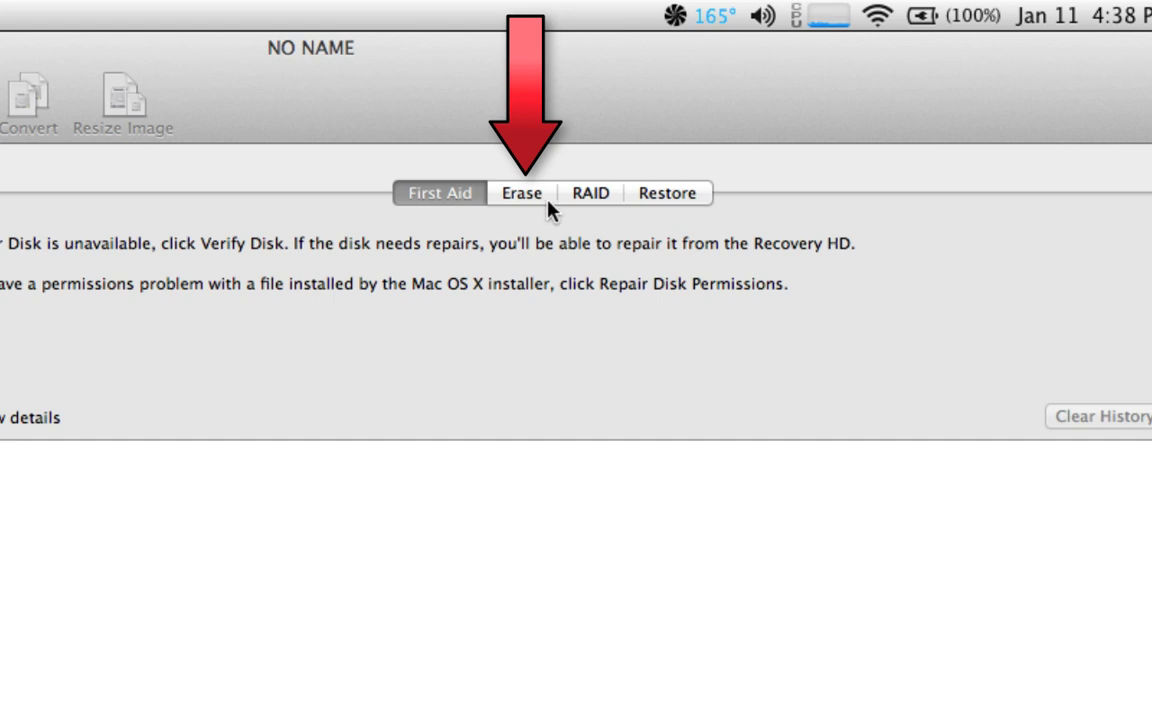
left_click(549, 204)
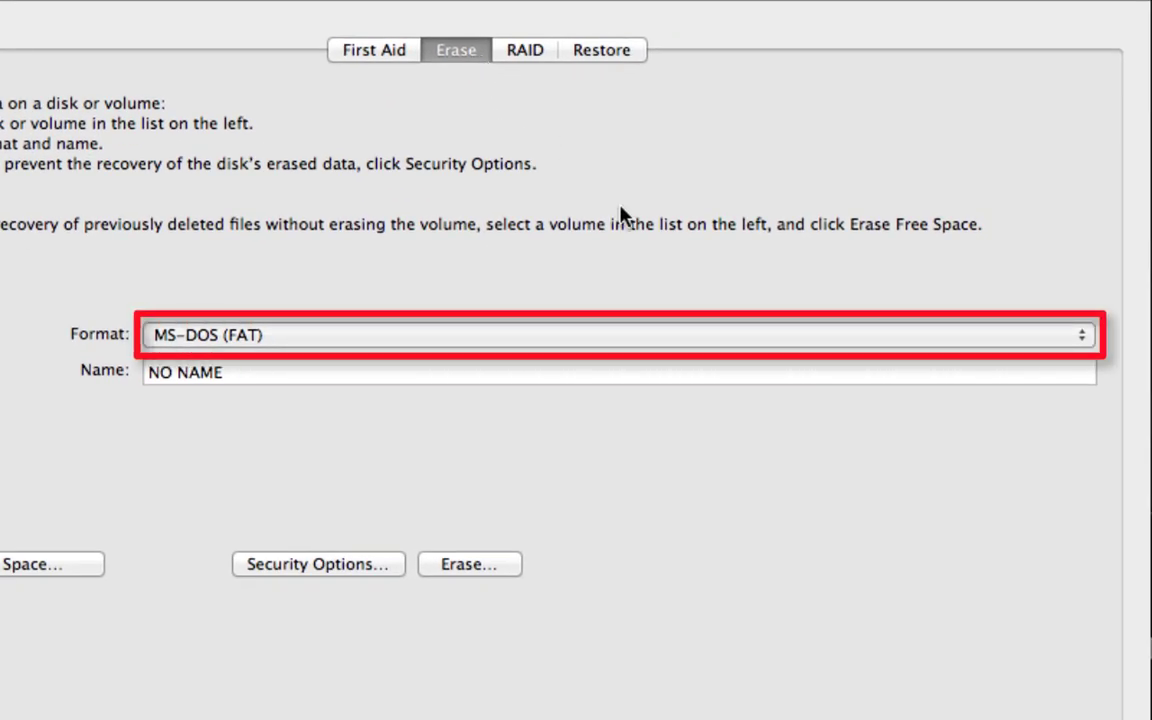
left_click(1079, 338)
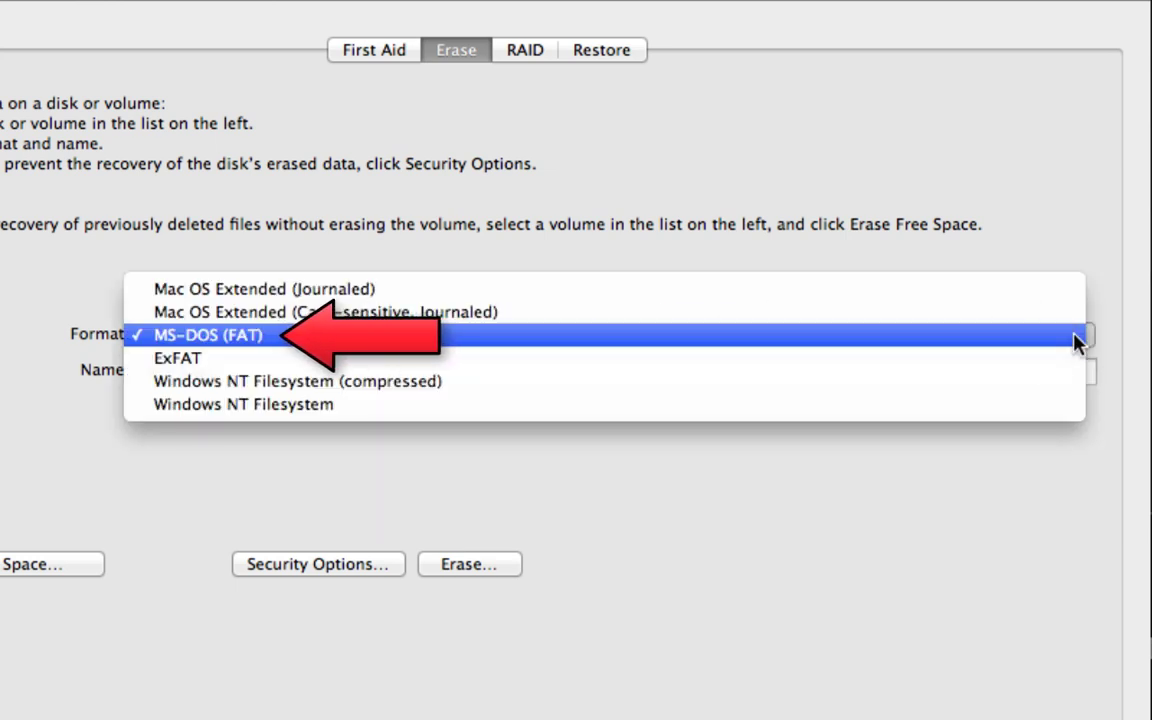
left_click(840, 341)
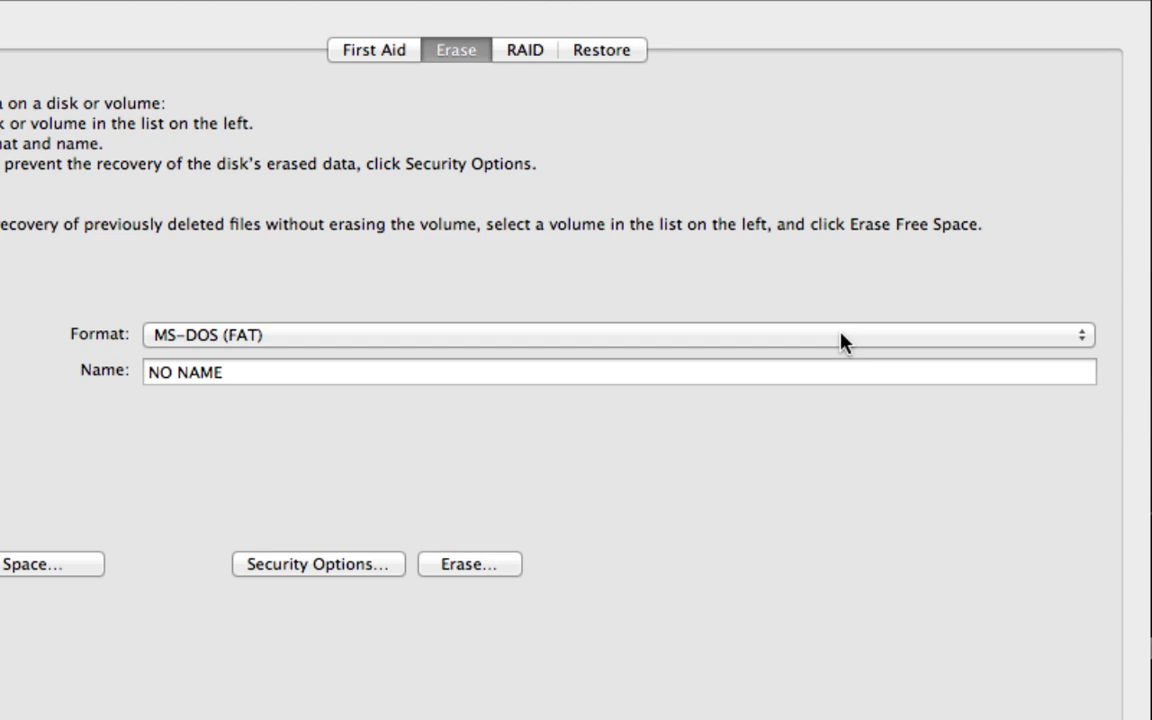
left_click(508, 568)
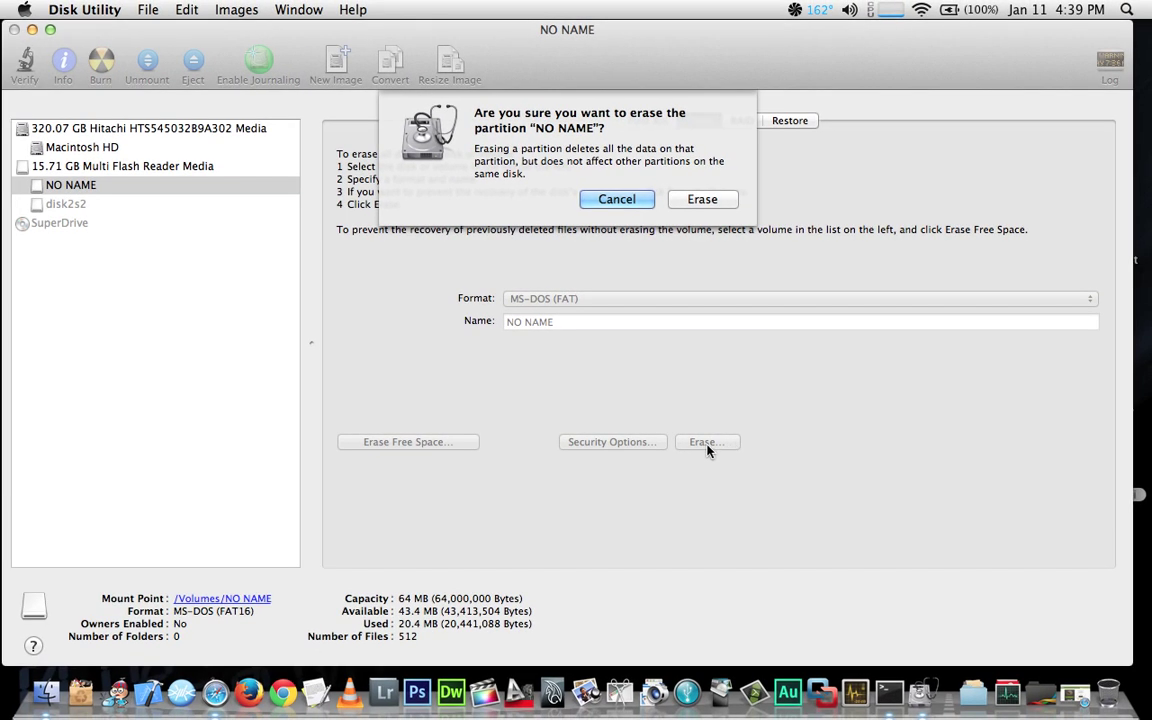
left_click(705, 198)
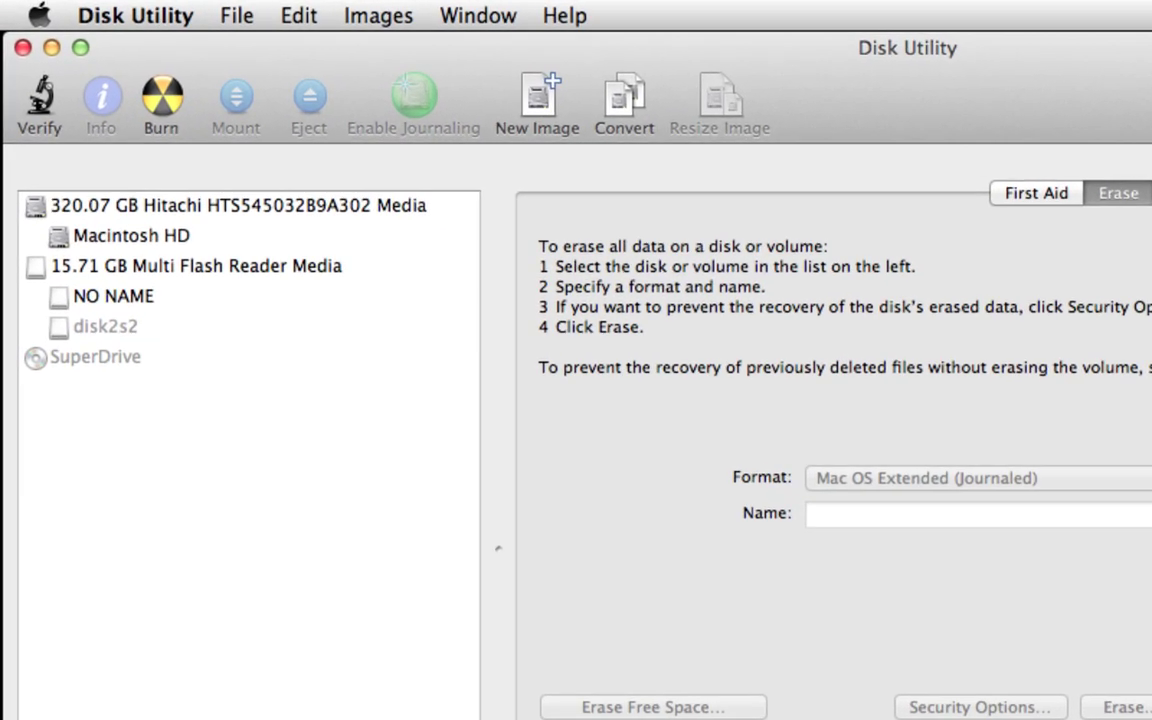
Unmount the NO NAME partition of the flash reader media and close the Disk Utility window
left_click(145, 300)
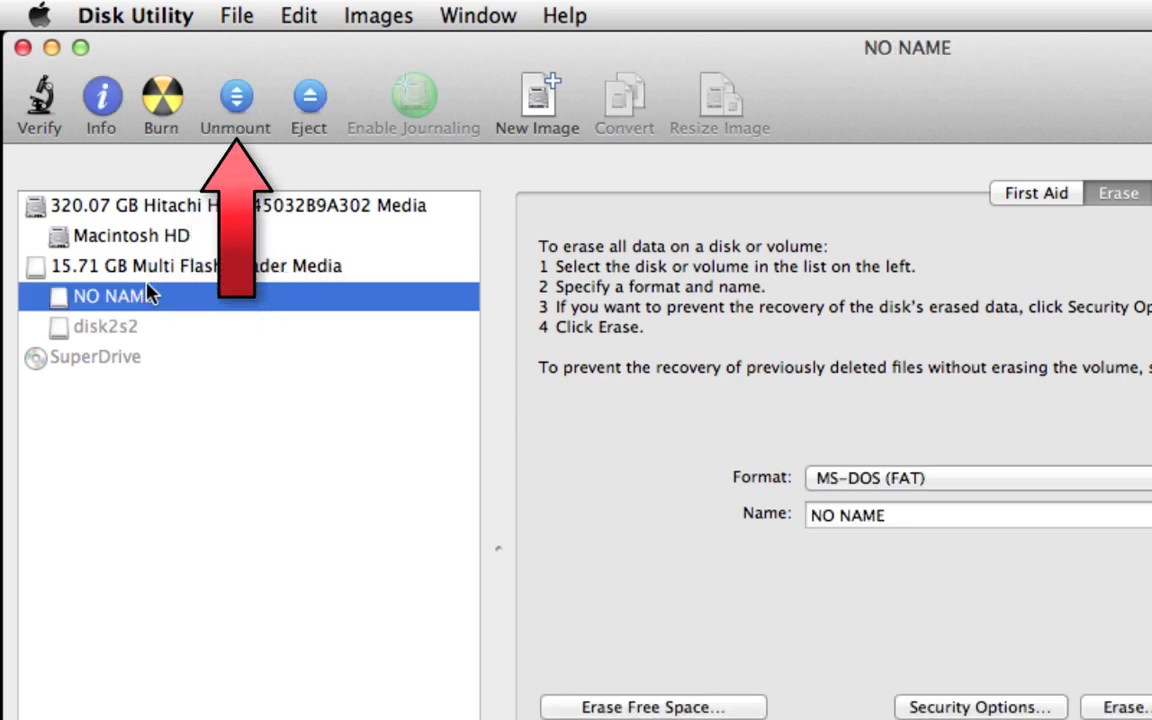
left_click(241, 108)
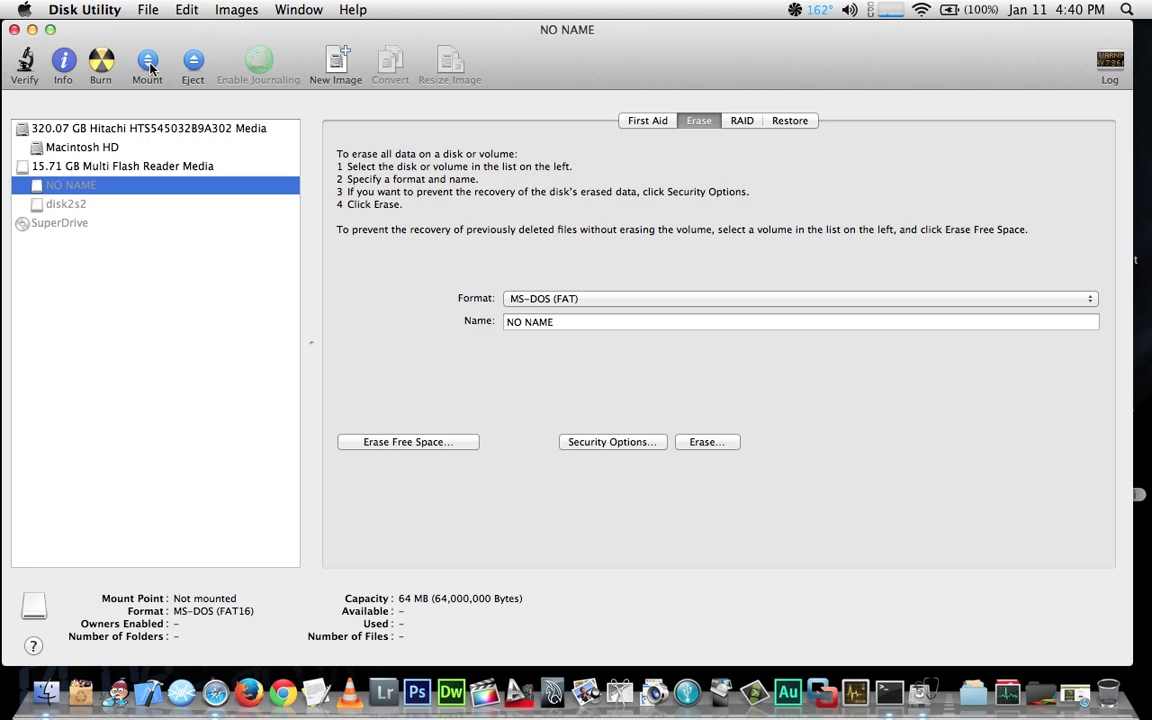
left_click(14, 30)
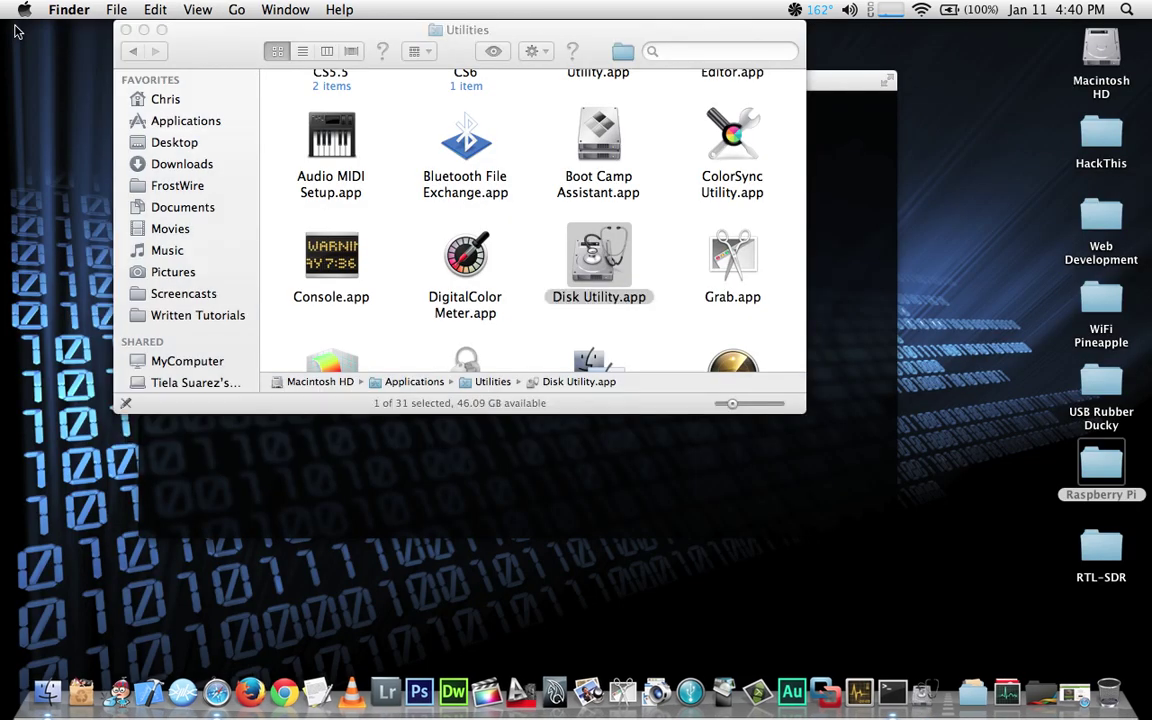
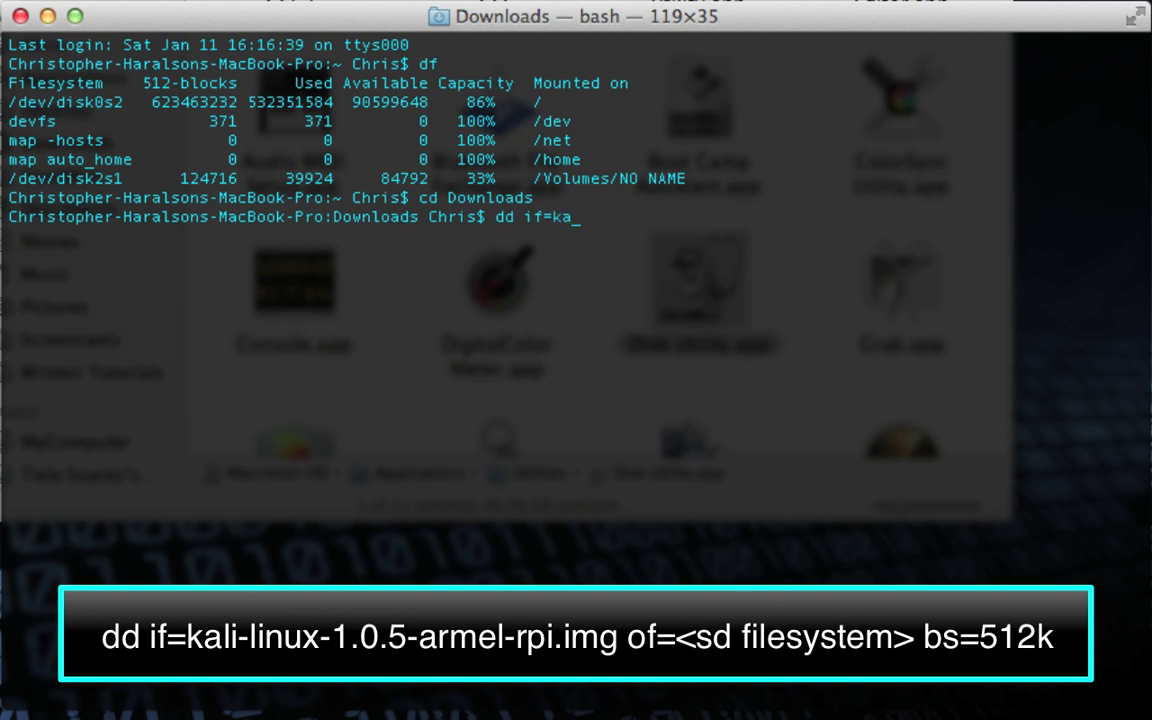
In Terminal, write the image from the Downloads folder to the SD card with dd if=kali-linux-1.0.5-armel-rpi.img of=/dev/disk2 bs=512k
type("nux-1.0.5-arm")
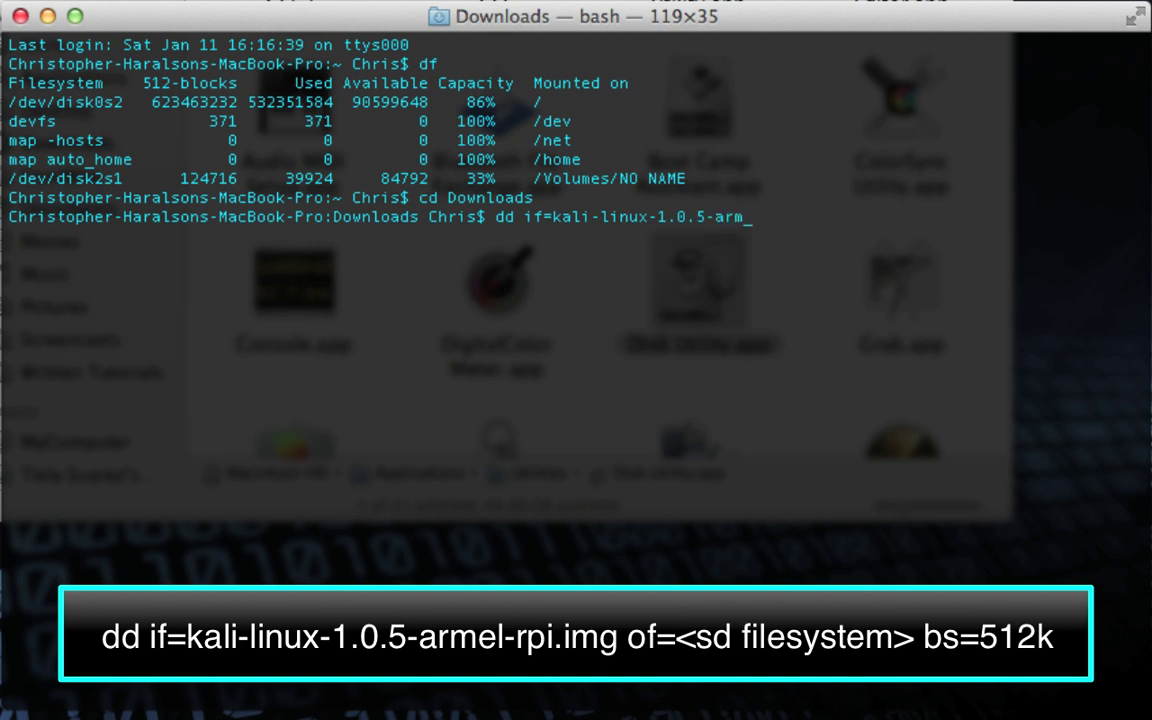
type("el-rpi.img of=")
type("/dev")
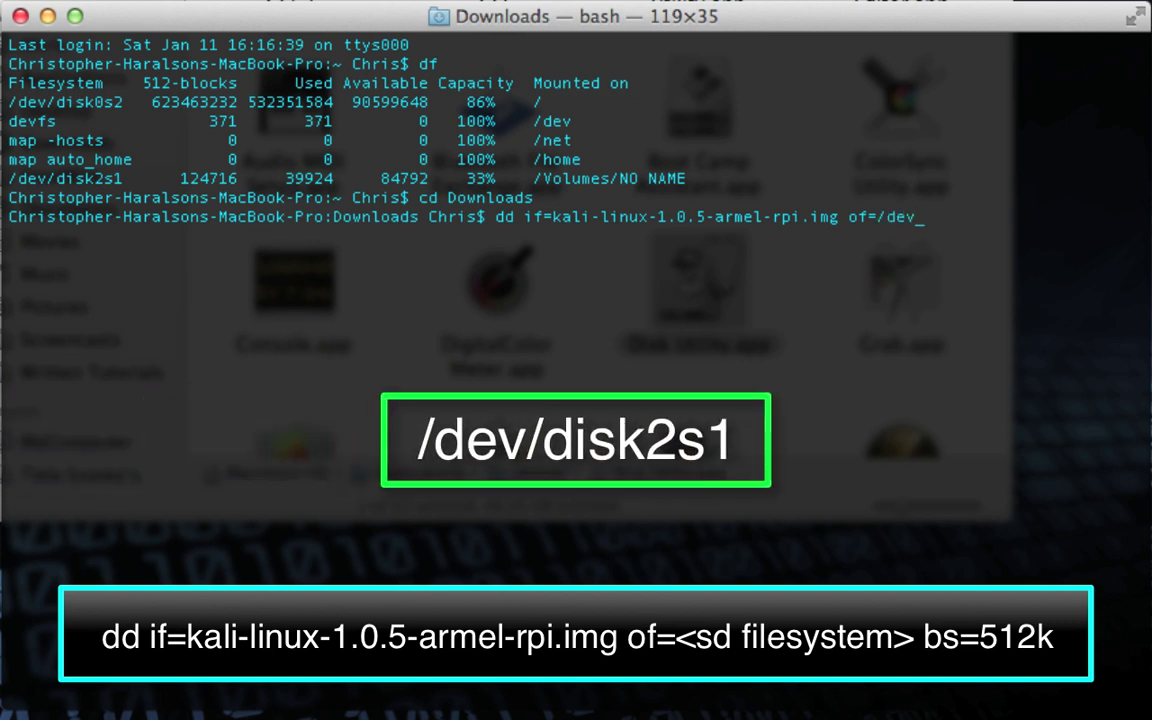
type("/disk2")
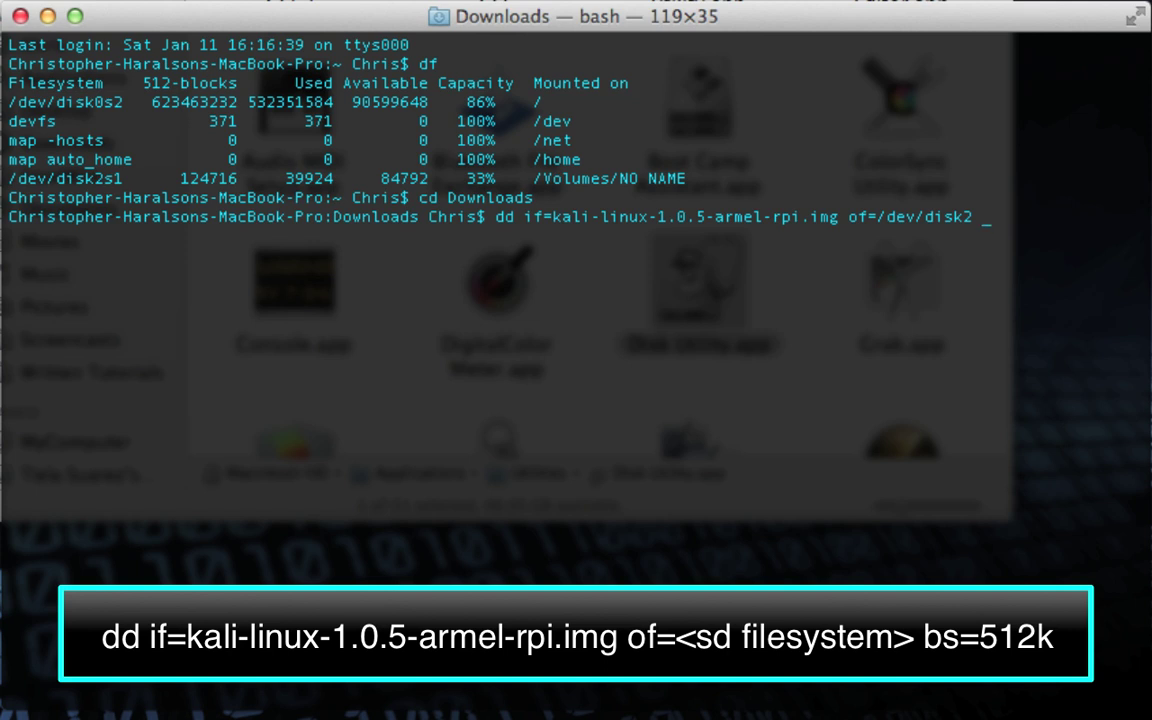
type("bs=512k")
key("Return")
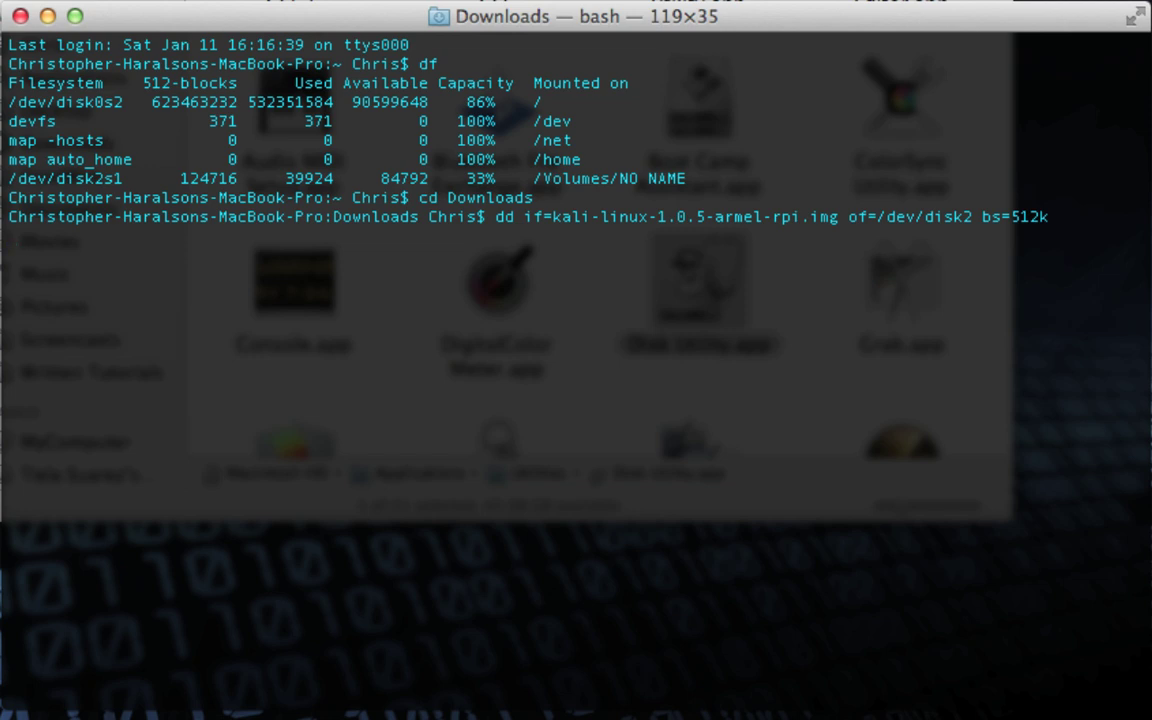
key("Return")
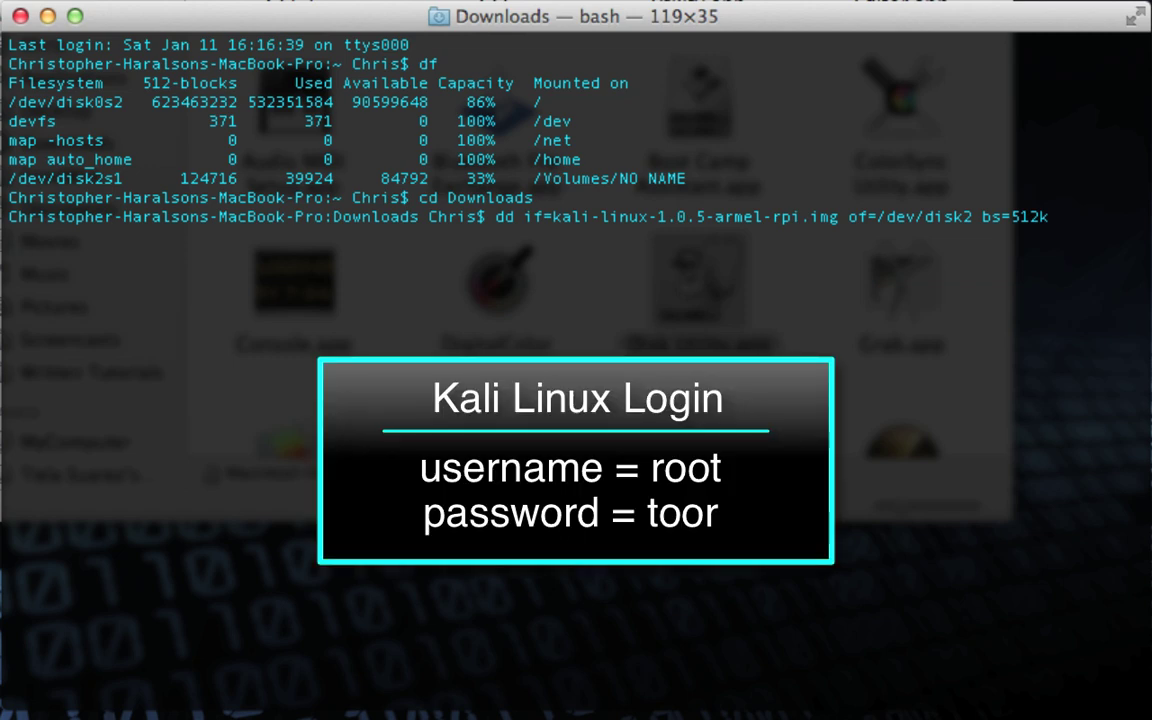